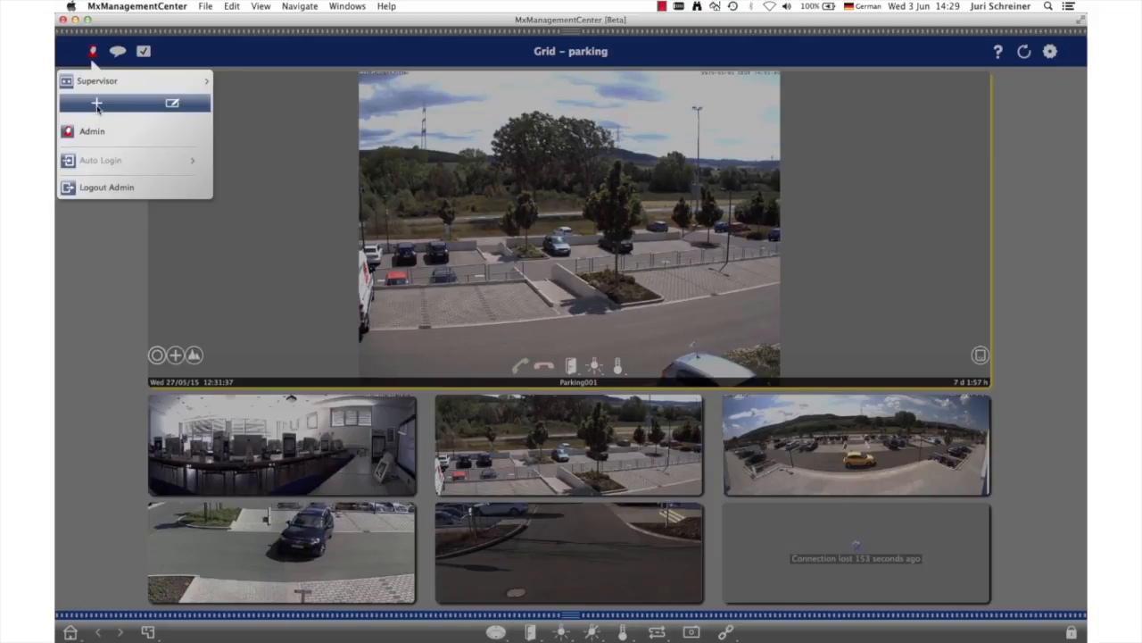
Create a new user account with the user name guard, entering and confirming its password
{"action": "left_click", "coordinate": [97, 104]}
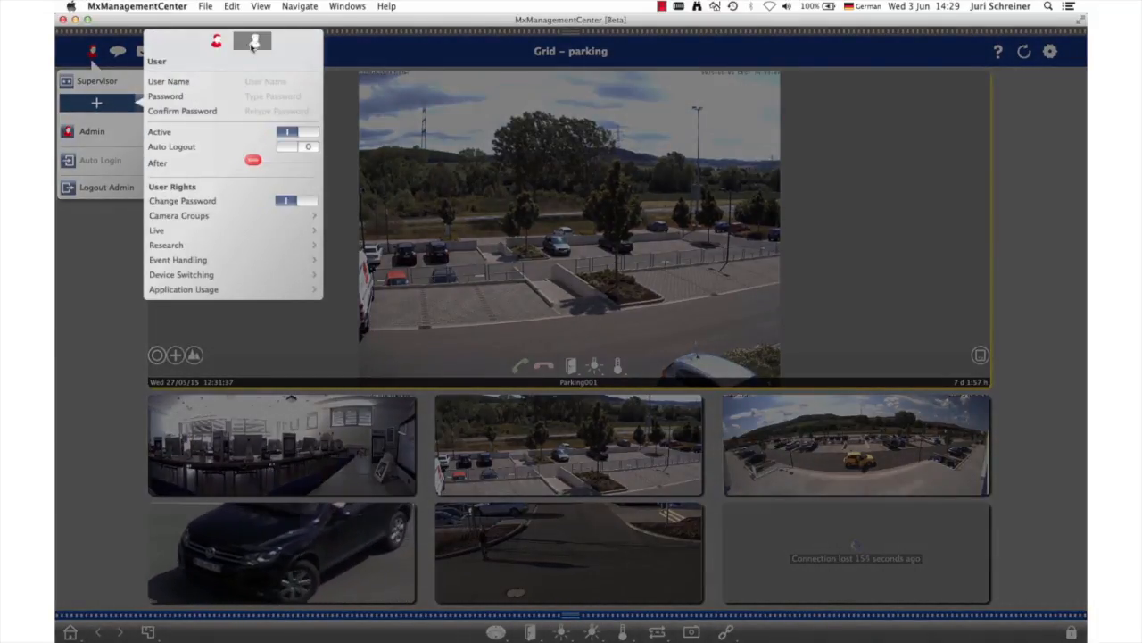
{"action": "left_click", "coordinate": [256, 81]}
{"action": "type", "text": "g"}
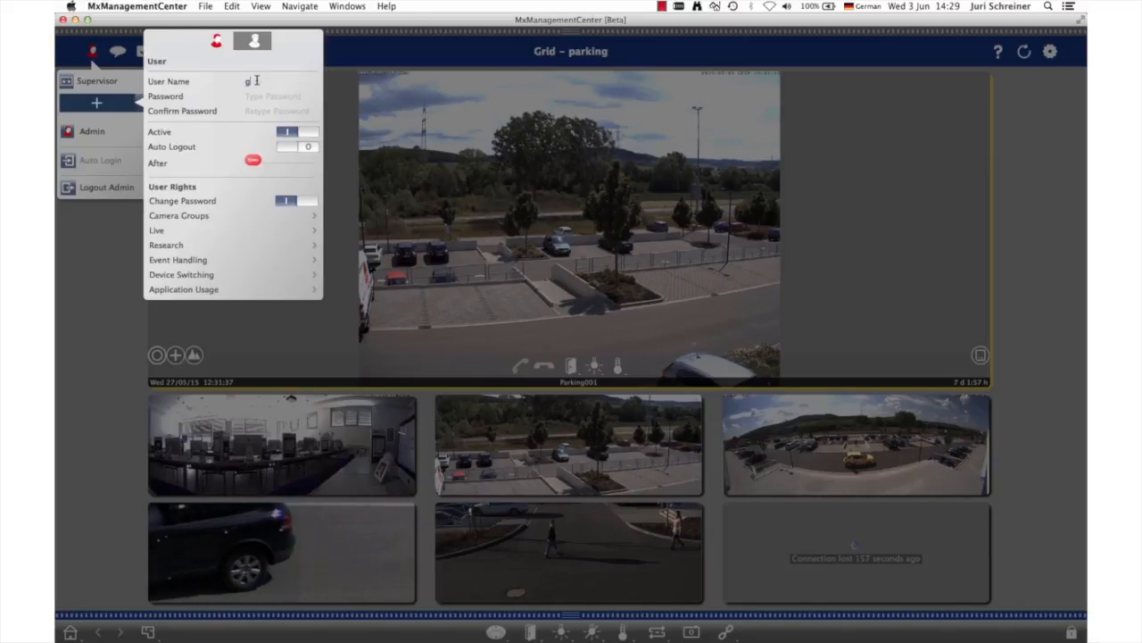
{"action": "type", "text": "uard"}
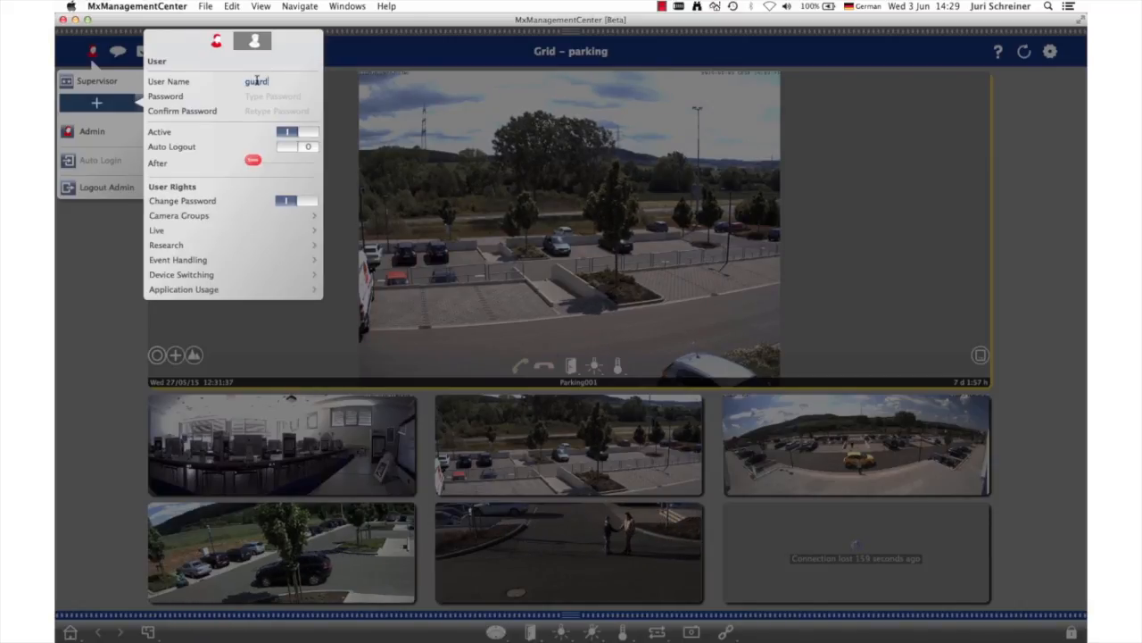
{"action": "type", "text": "•••"}
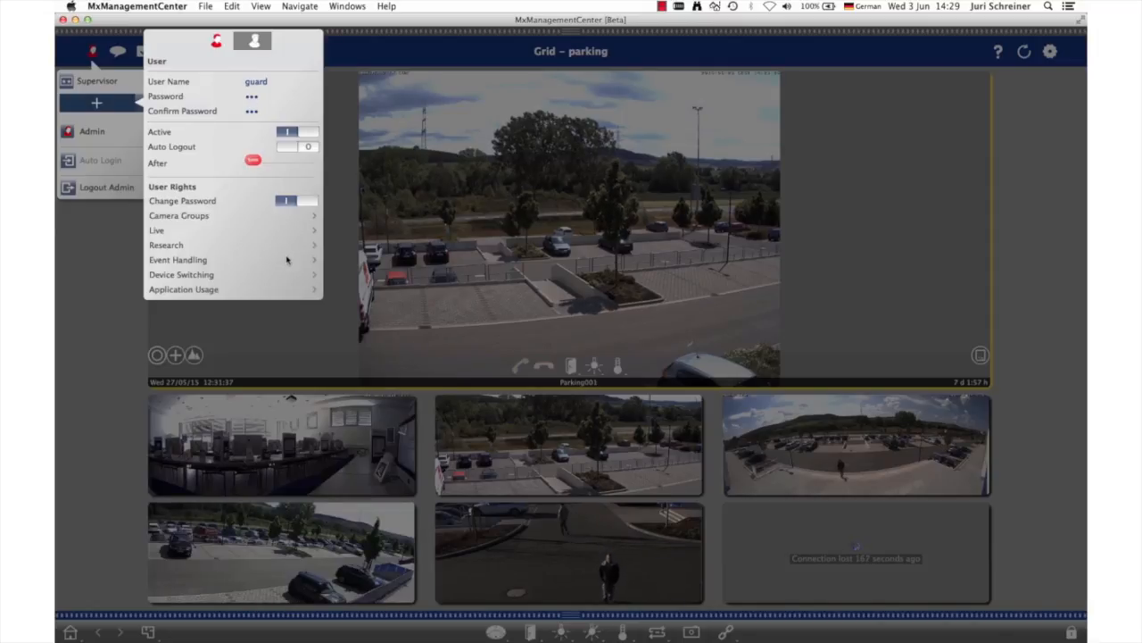
Limit the new user's camera groups to parking and enable Player in the research rights
{"action": "left_click", "coordinate": [284, 216]}
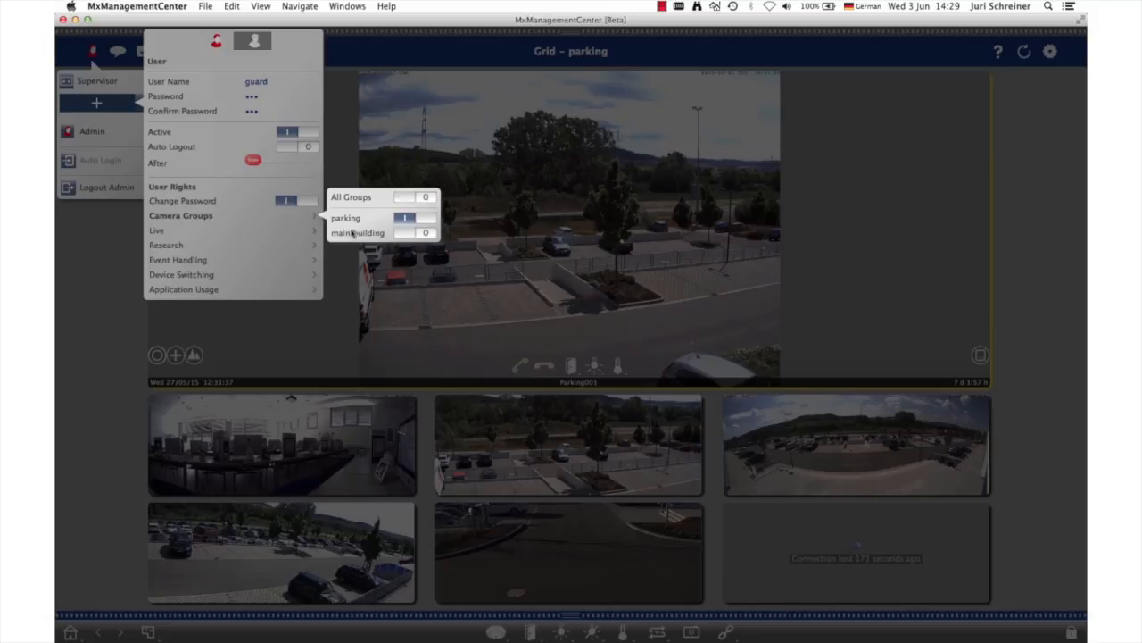
{"action": "left_click", "coordinate": [272, 221]}
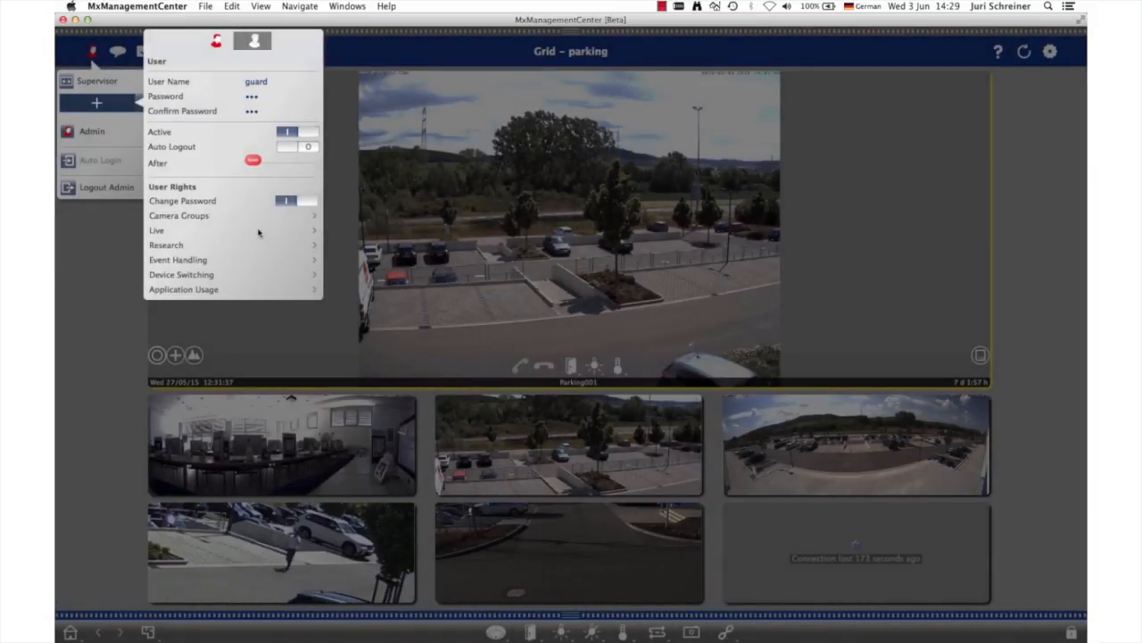
{"action": "left_click", "coordinate": [202, 245]}
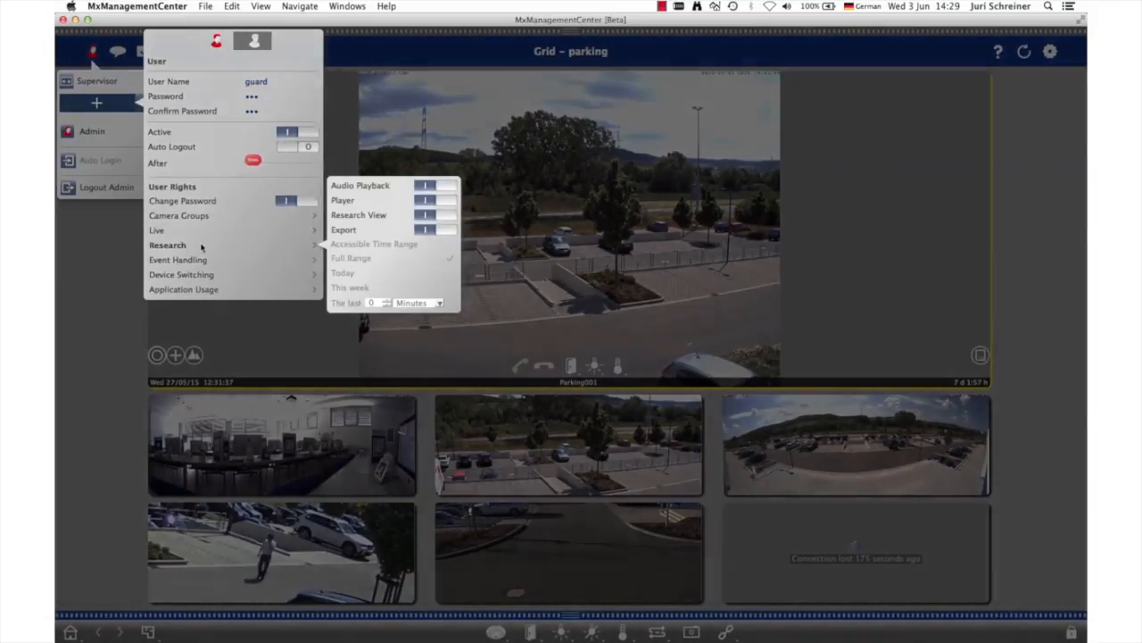
{"action": "left_click", "coordinate": [430, 204]}
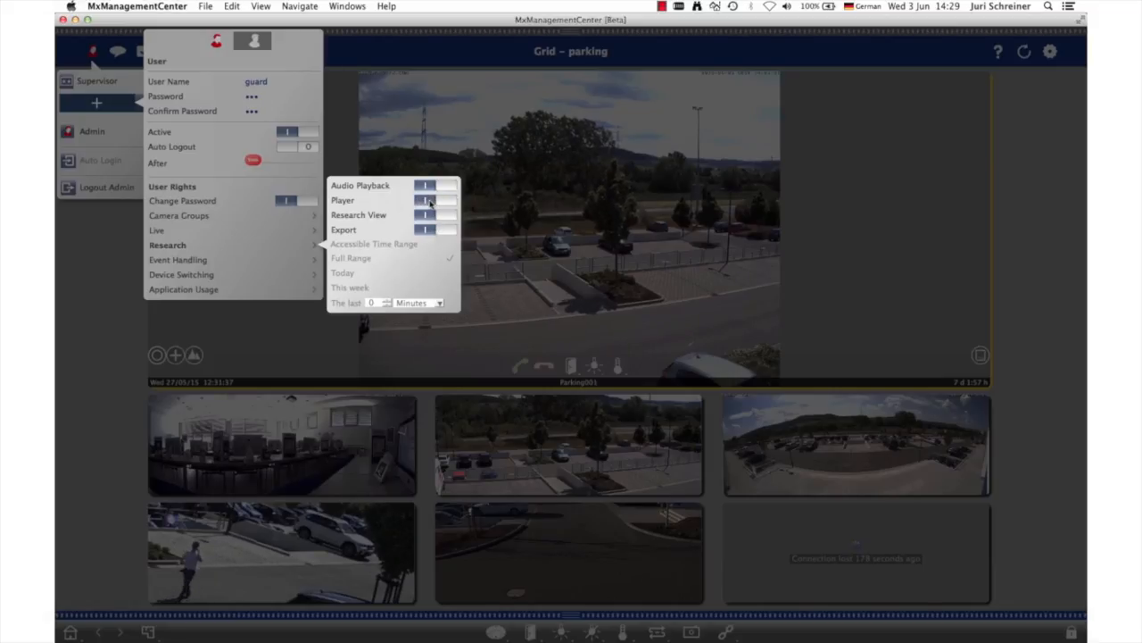
{"action": "left_click", "coordinate": [322, 220]}
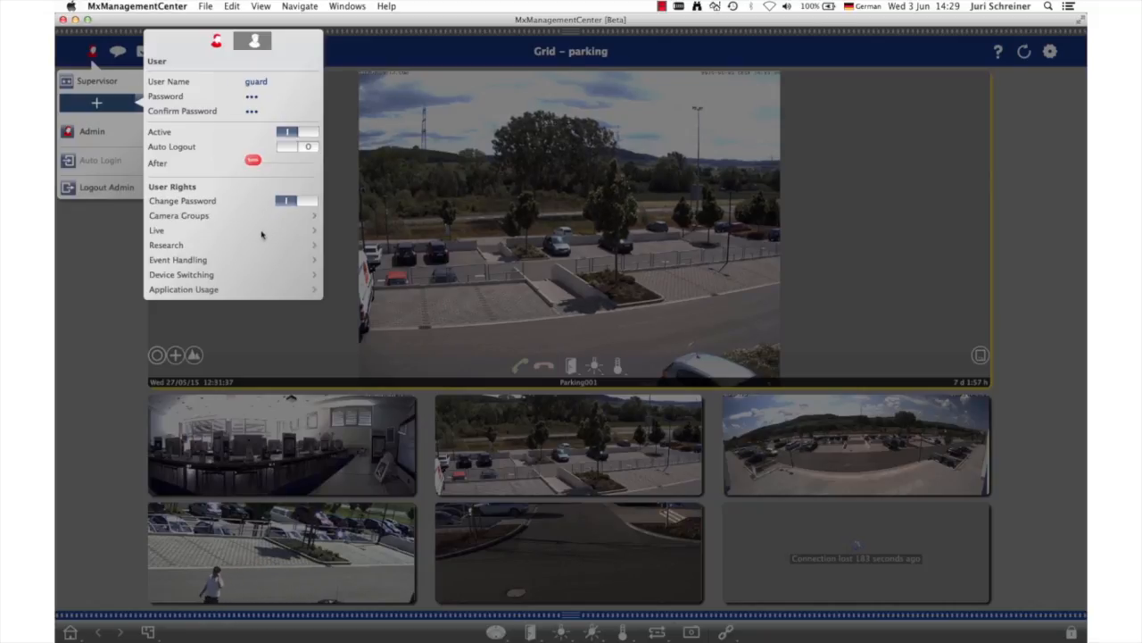
Disable Listen in the new user's live rights and finish creating the user
{"action": "left_click", "coordinate": [259, 235]}
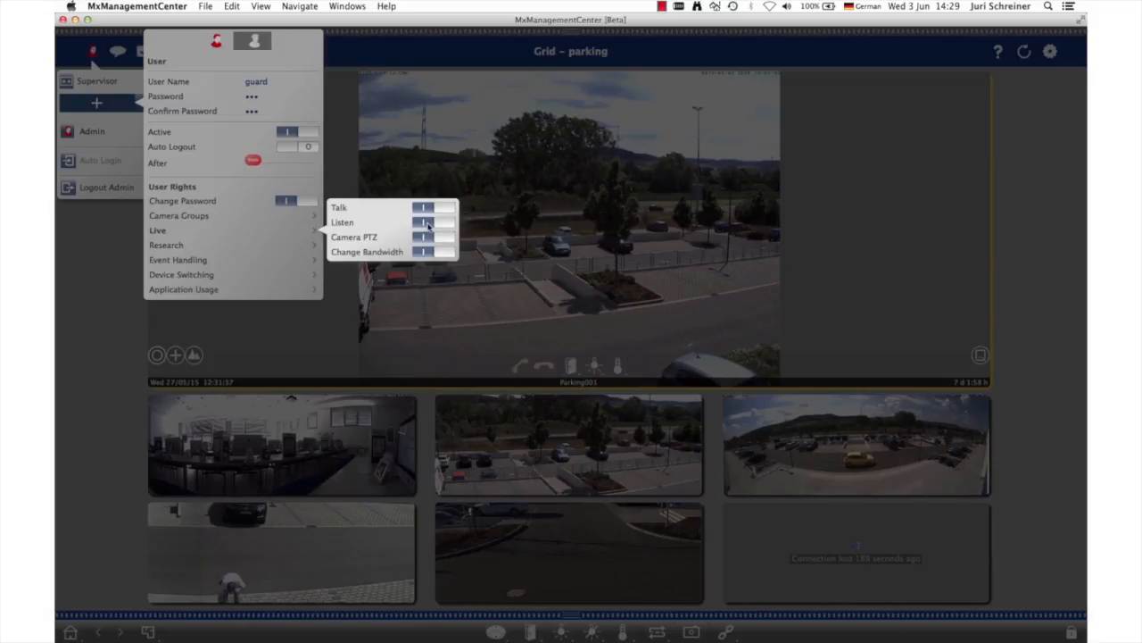
{"action": "left_click", "coordinate": [288, 228]}
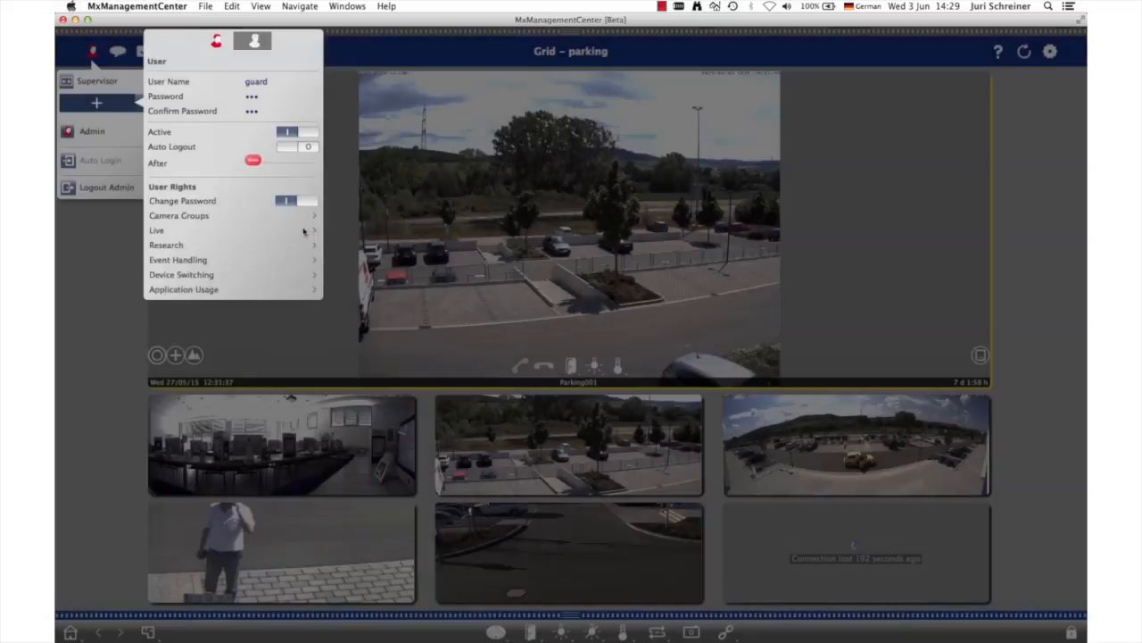
{"action": "left_click", "coordinate": [126, 139]}
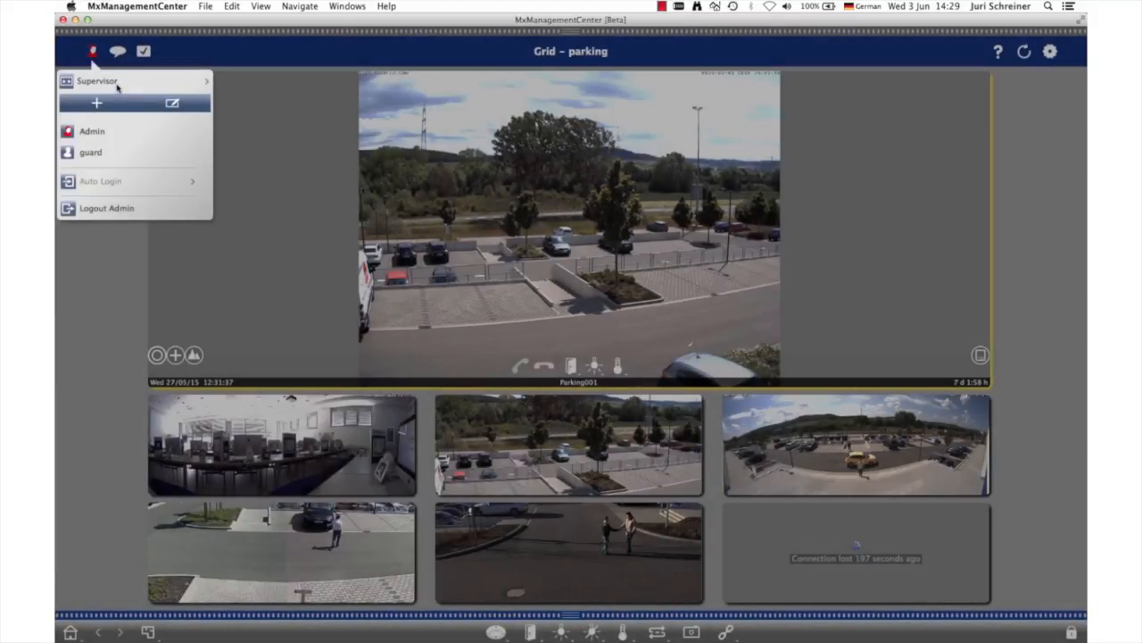
Set and confirm the supervisor PIN and enable Listen in the supervised live rights
{"action": "left_click", "coordinate": [188, 77]}
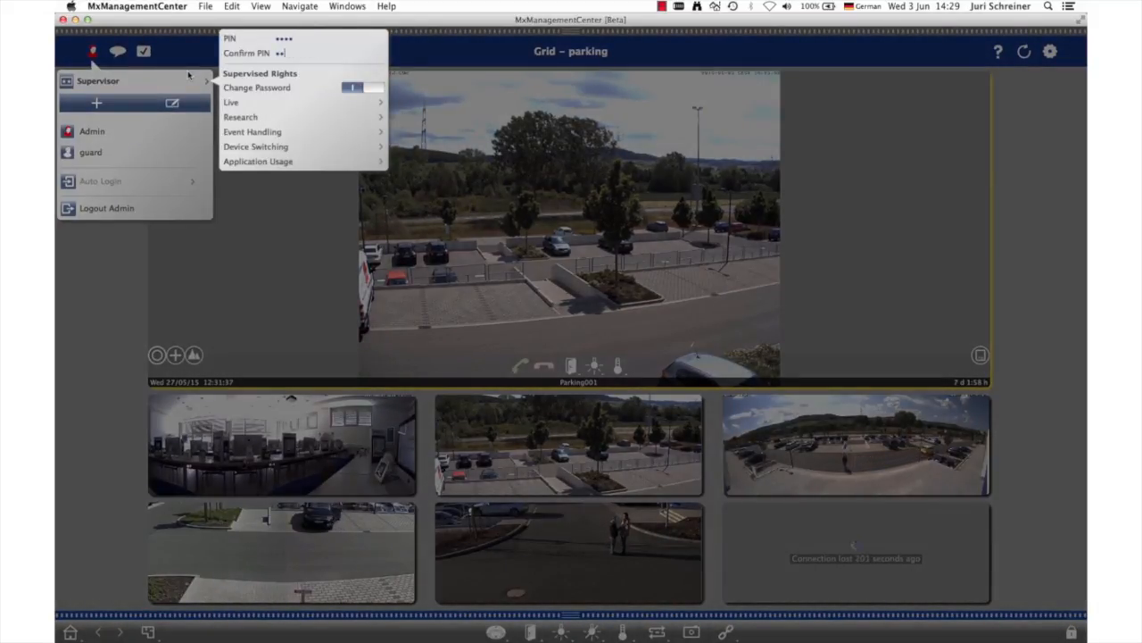
{"action": "left_click", "coordinate": [234, 102]}
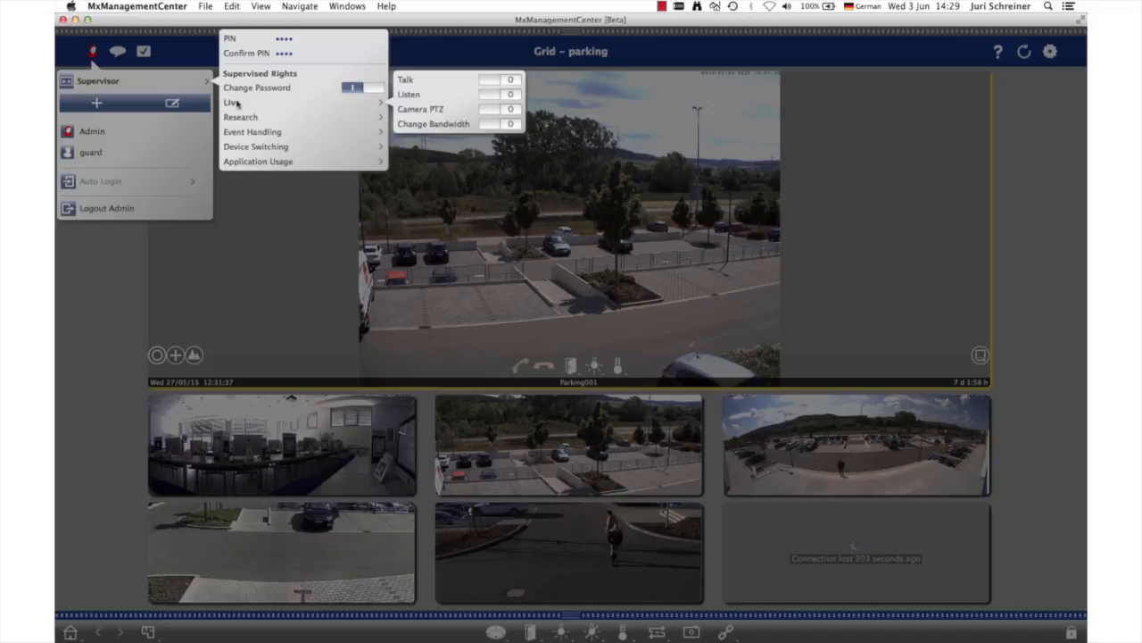
{"action": "left_click", "coordinate": [497, 97]}
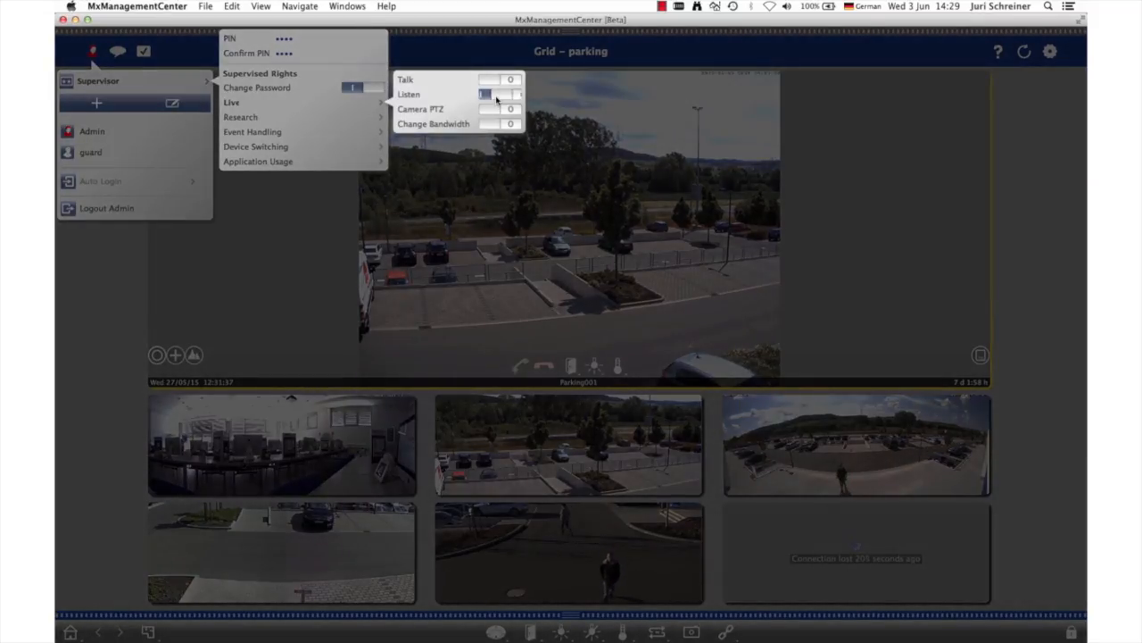
{"action": "left_click", "coordinate": [478, 176]}
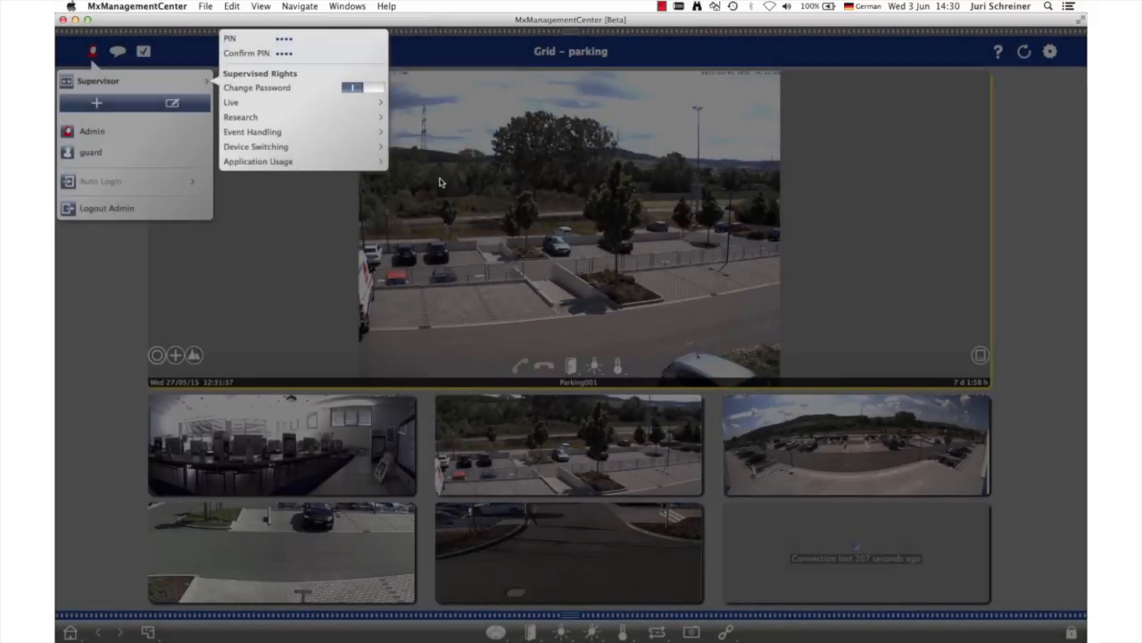
{"action": "left_click", "coordinate": [441, 182]}
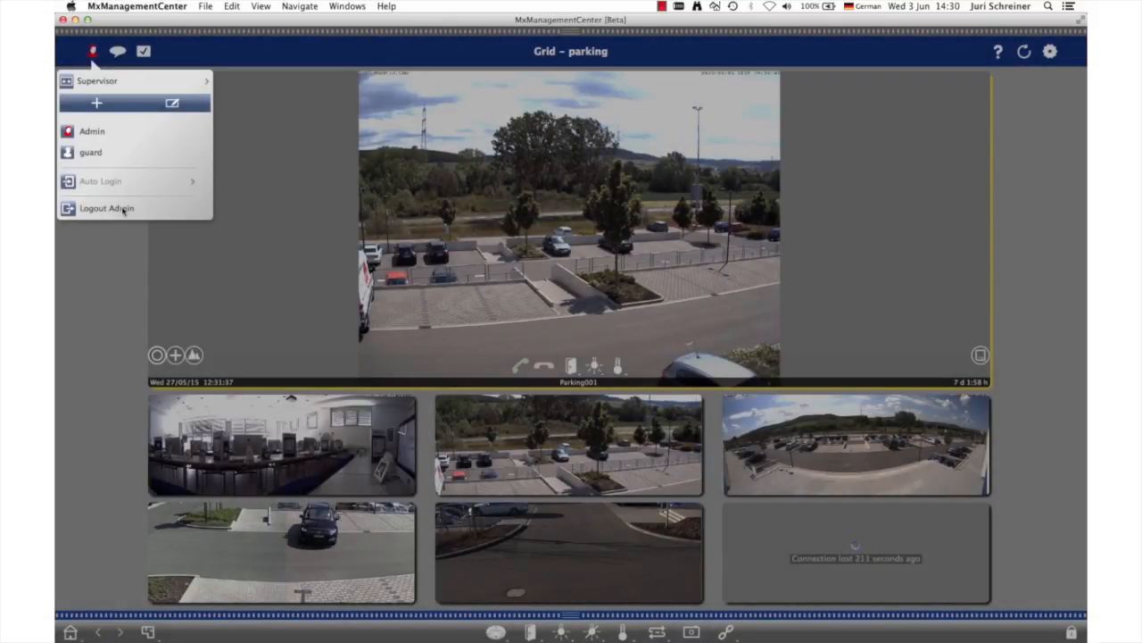
Log out Admin and log in as guard with the account password
{"action": "left_click", "coordinate": [128, 209]}
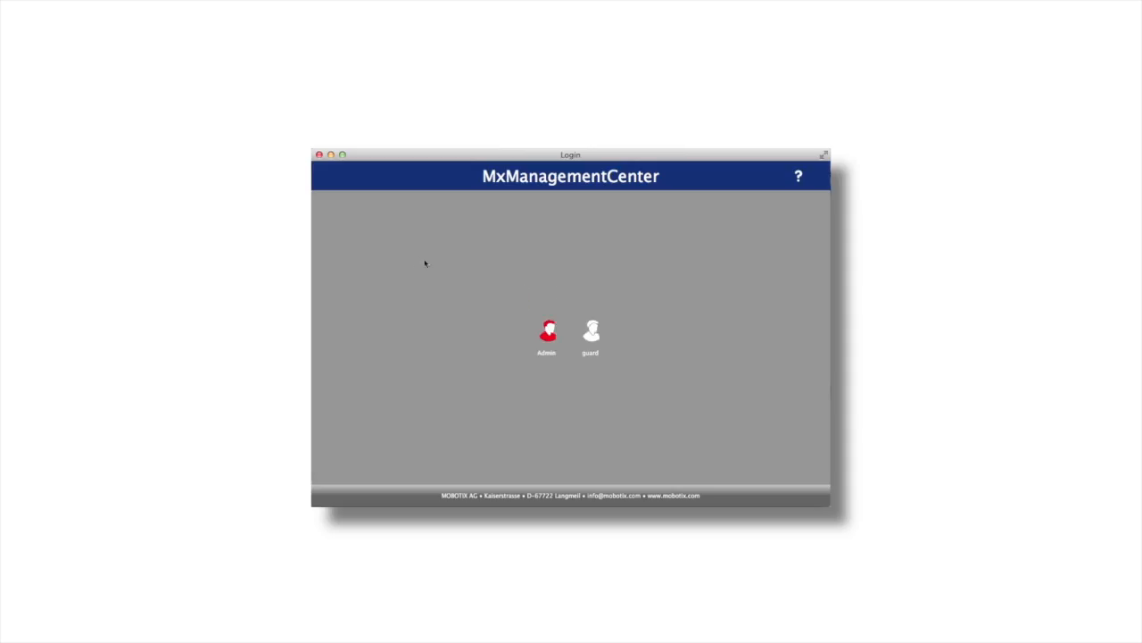
{"action": "left_click", "coordinate": [589, 332]}
{"action": "type", "text": "***"}
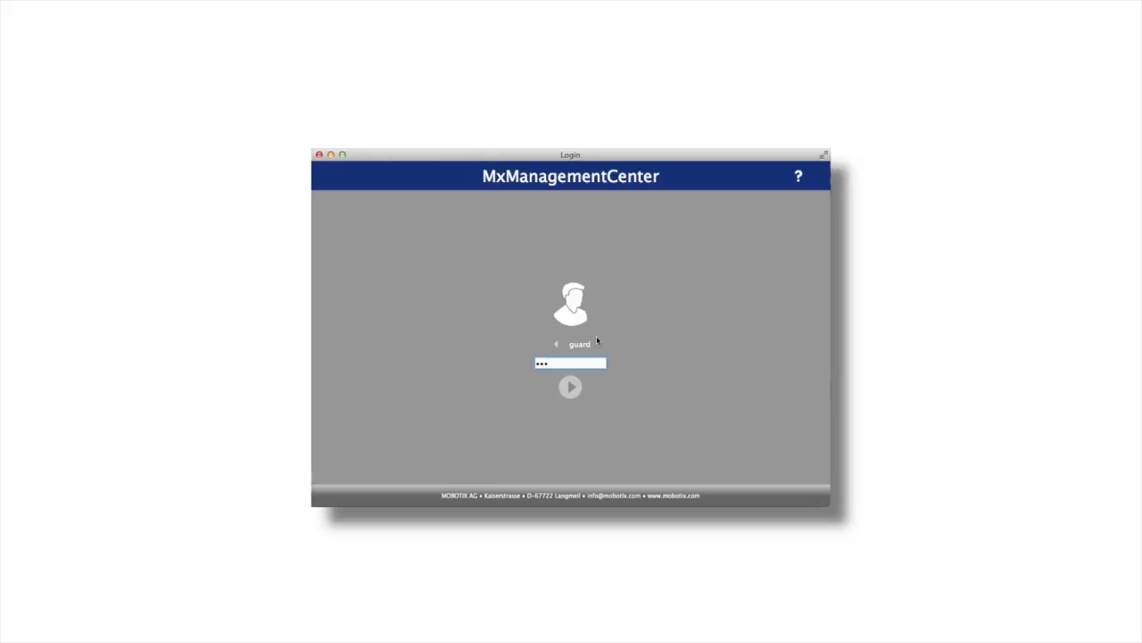
{"action": "key", "text": "Return"}
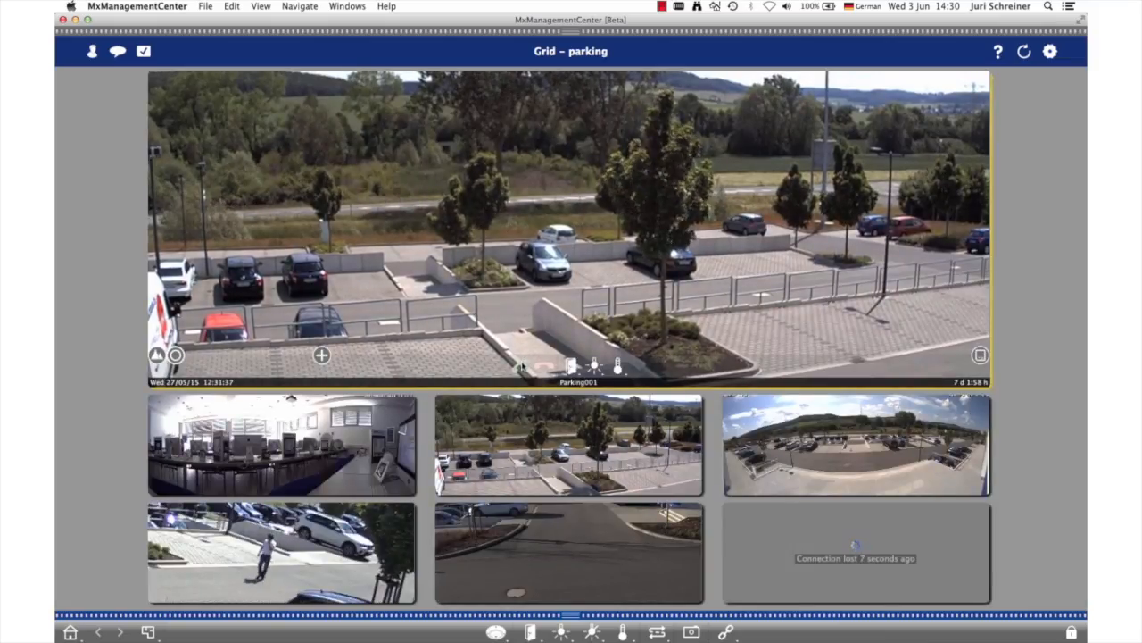
Activate the protected audio function of the Parking001 camera by entering the supervisor PIN
{"action": "left_click", "coordinate": [529, 361]}
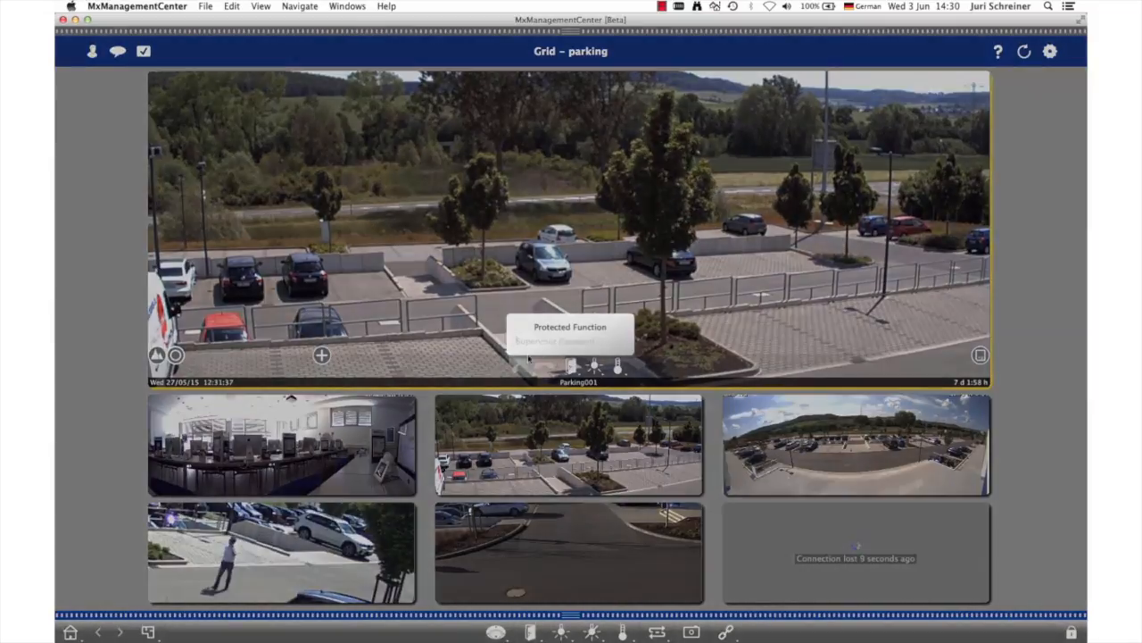
{"action": "type", "text": "••••"}
{"action": "key", "text": "Return"}
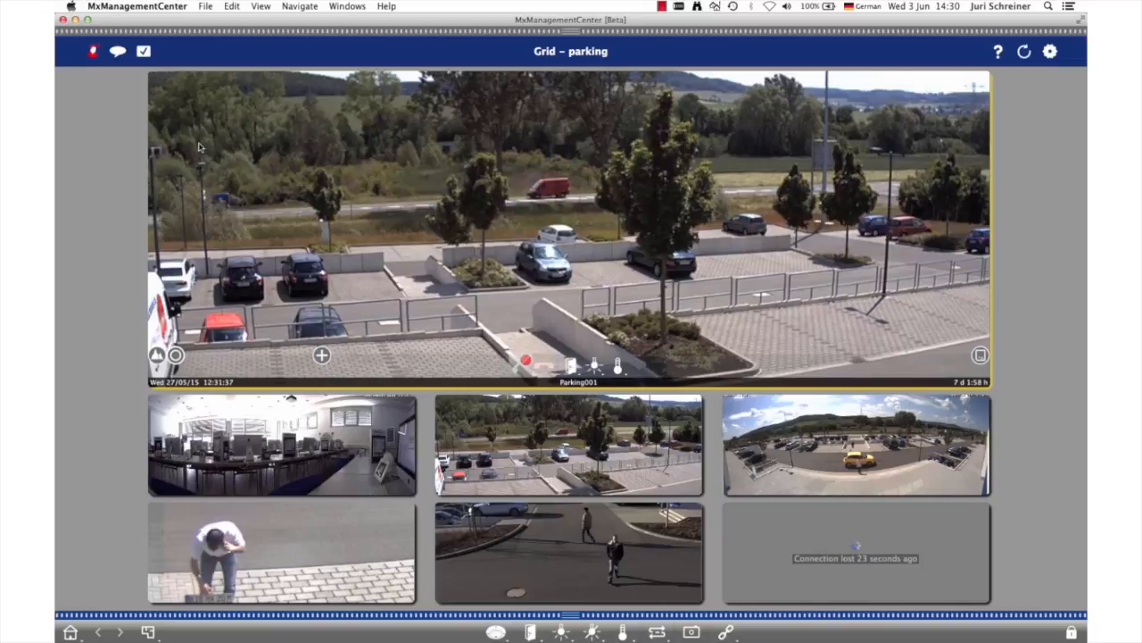
End supervisor mode and show the camera group bar
{"action": "left_click", "coordinate": [93, 52]}
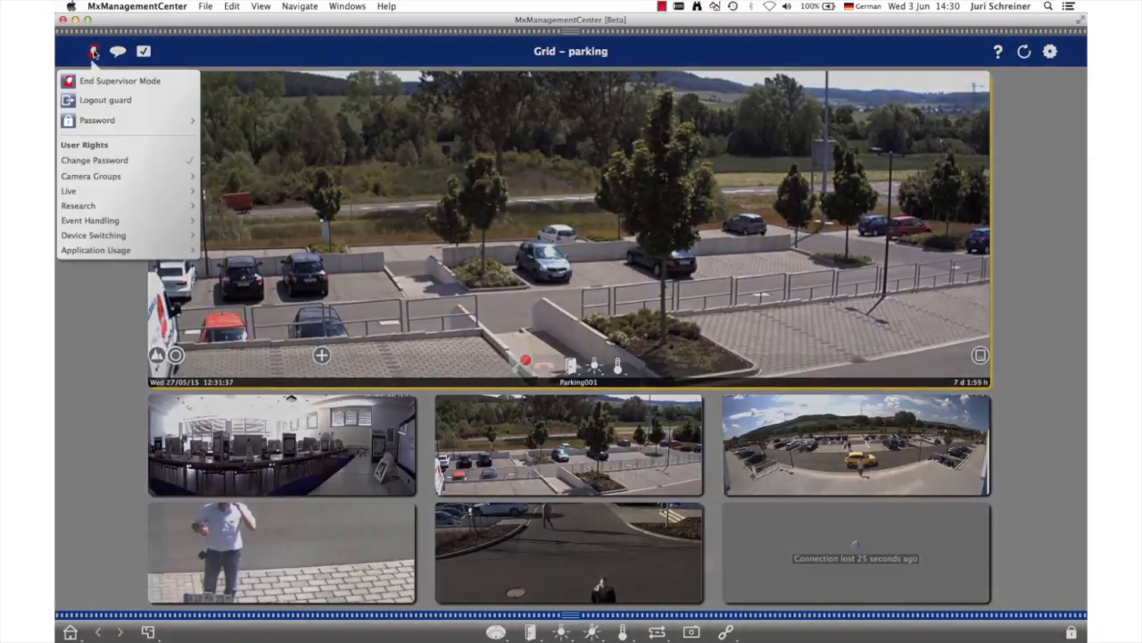
{"action": "left_click", "coordinate": [97, 81]}
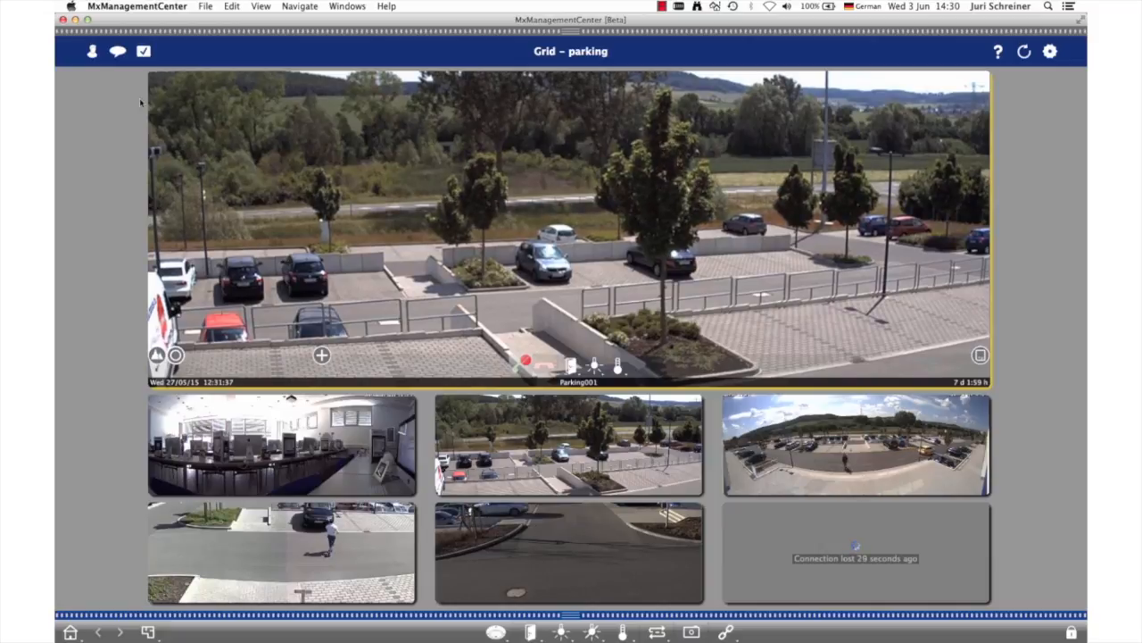
{"action": "mouse_move", "coordinate": [307, 36]}
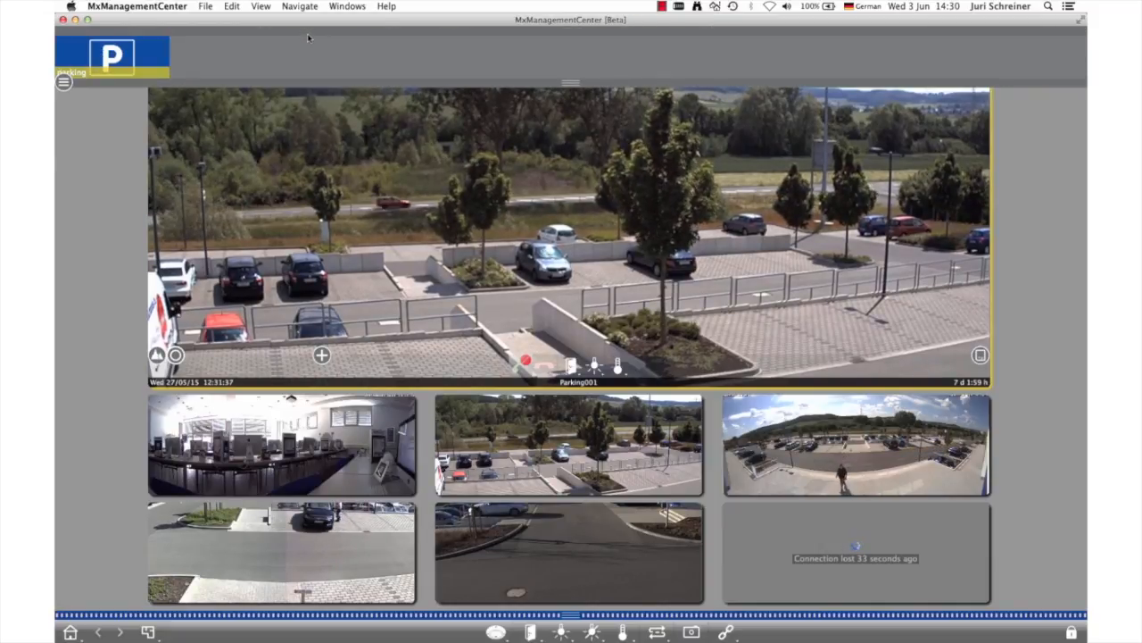
Prepare to save the project as Project.configuration on the Desktop with access data included, and cancel the save
{"action": "left_click", "coordinate": [208, 8]}
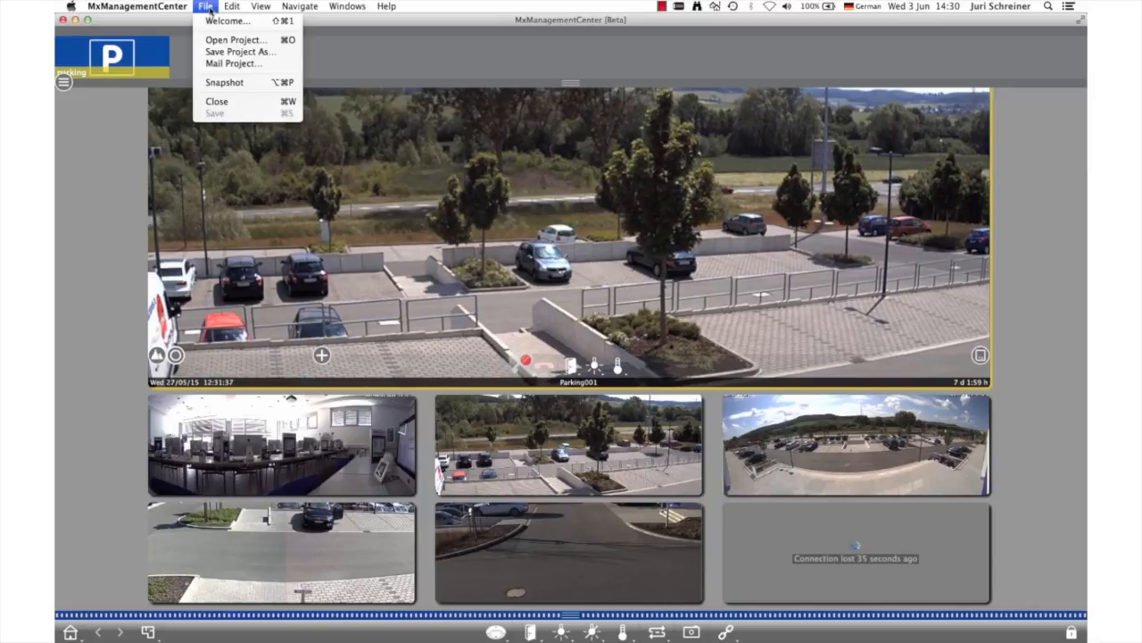
{"action": "left_click", "coordinate": [228, 52]}
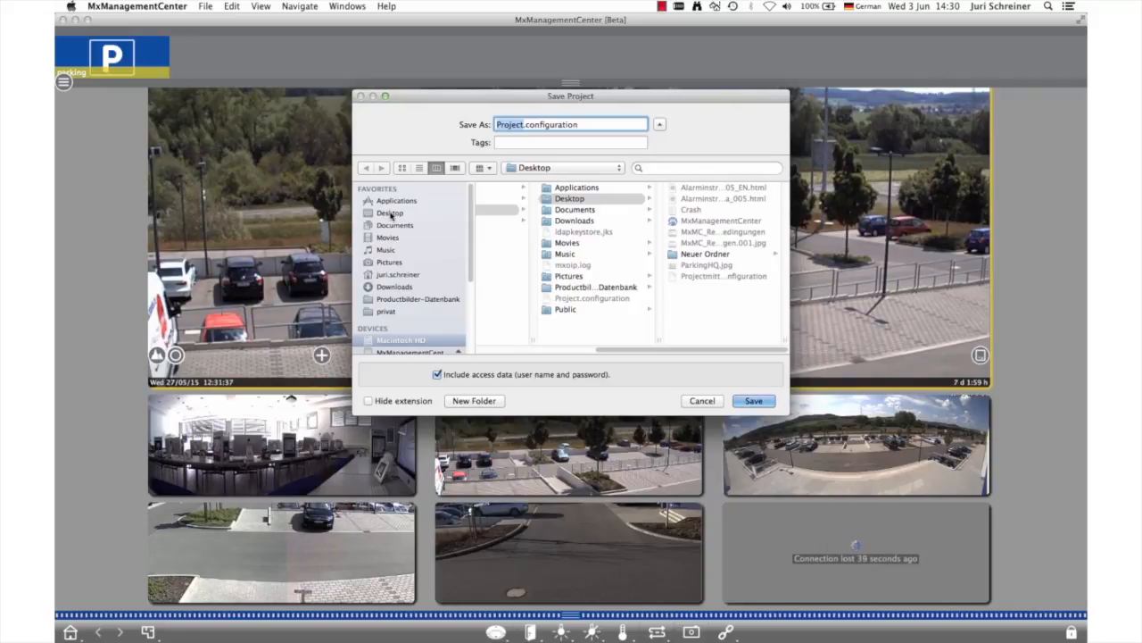
{"action": "left_click", "coordinate": [390, 213]}
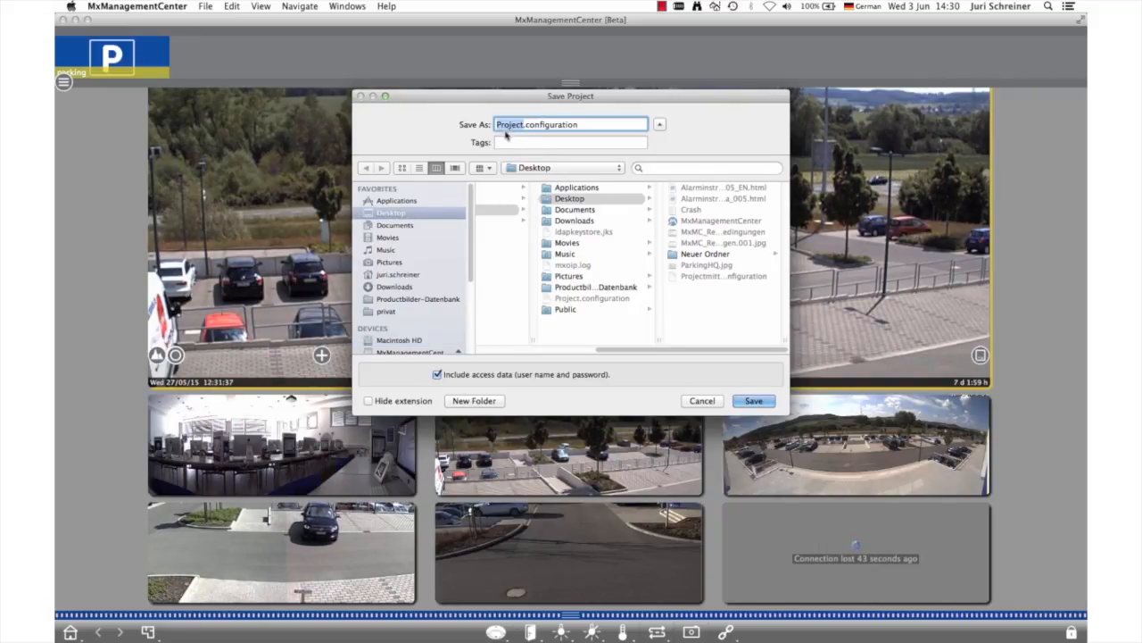
{"action": "left_click", "coordinate": [702, 400]}
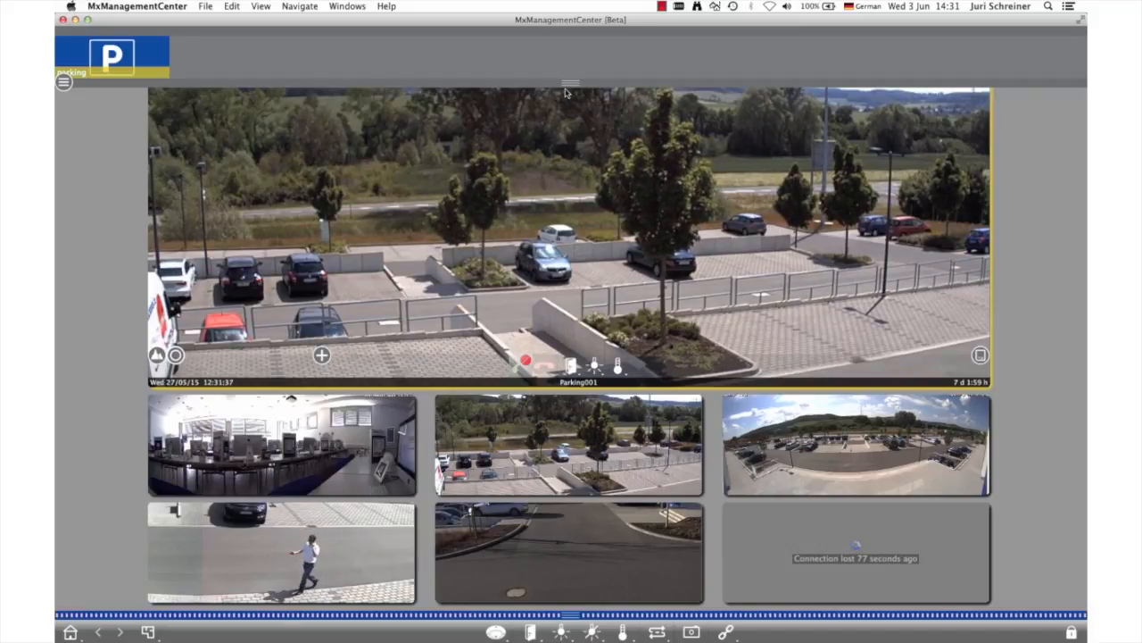
Prepare to mail the project, entering an e-mail address as the configuration name and including access data, and cancel it
{"action": "left_click", "coordinate": [208, 7]}
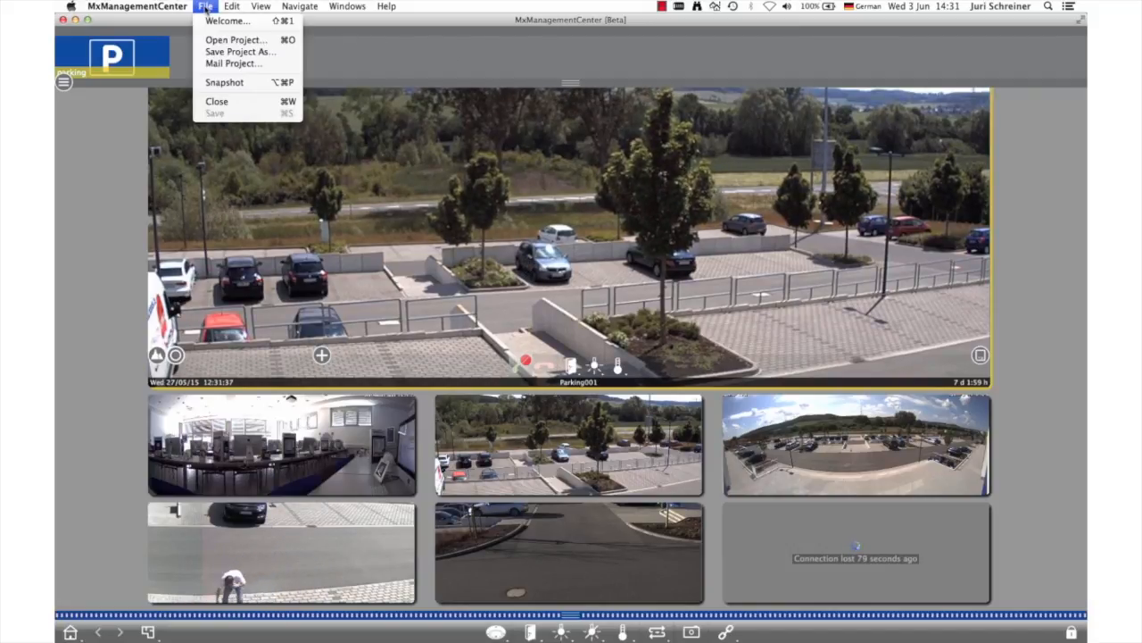
{"action": "left_click", "coordinate": [231, 65]}
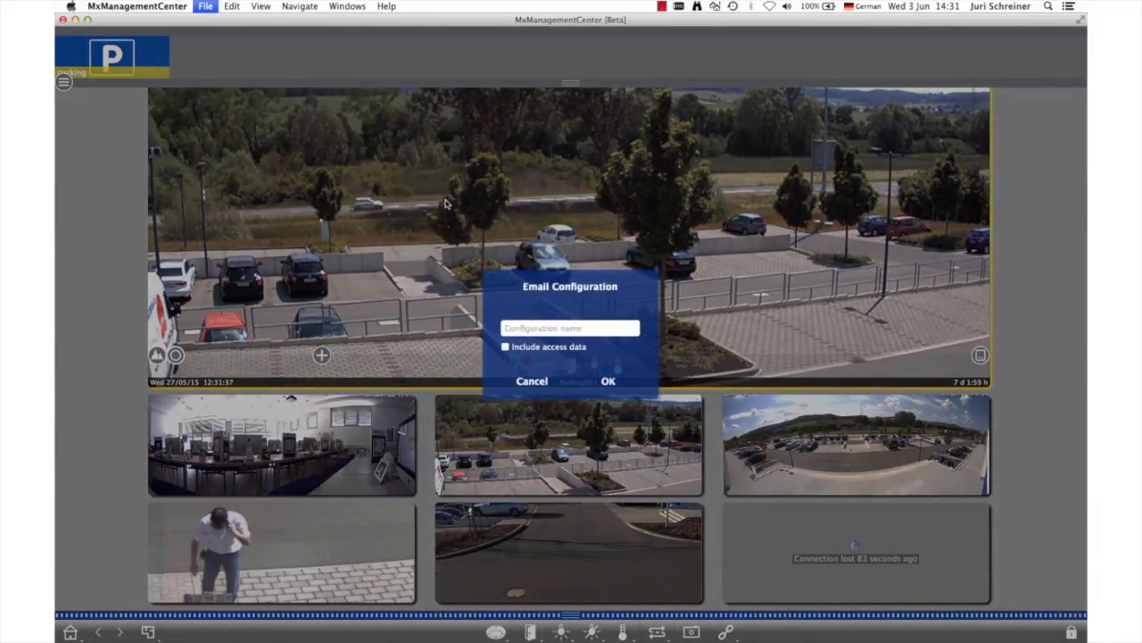
{"action": "left_click", "coordinate": [556, 329]}
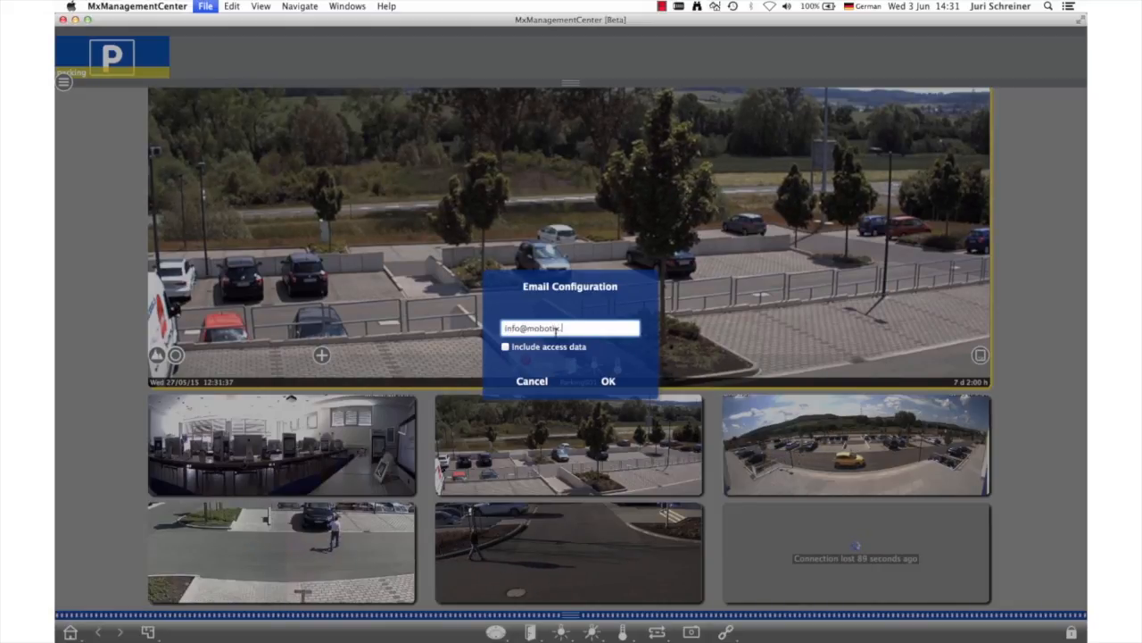
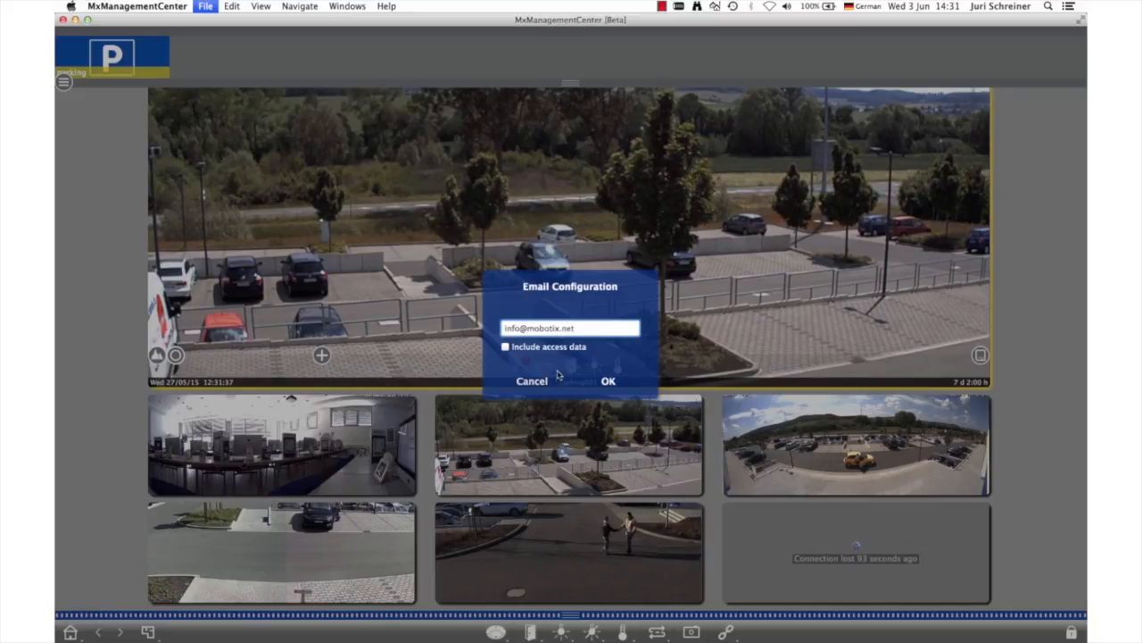
{"action": "left_click", "coordinate": [505, 347]}
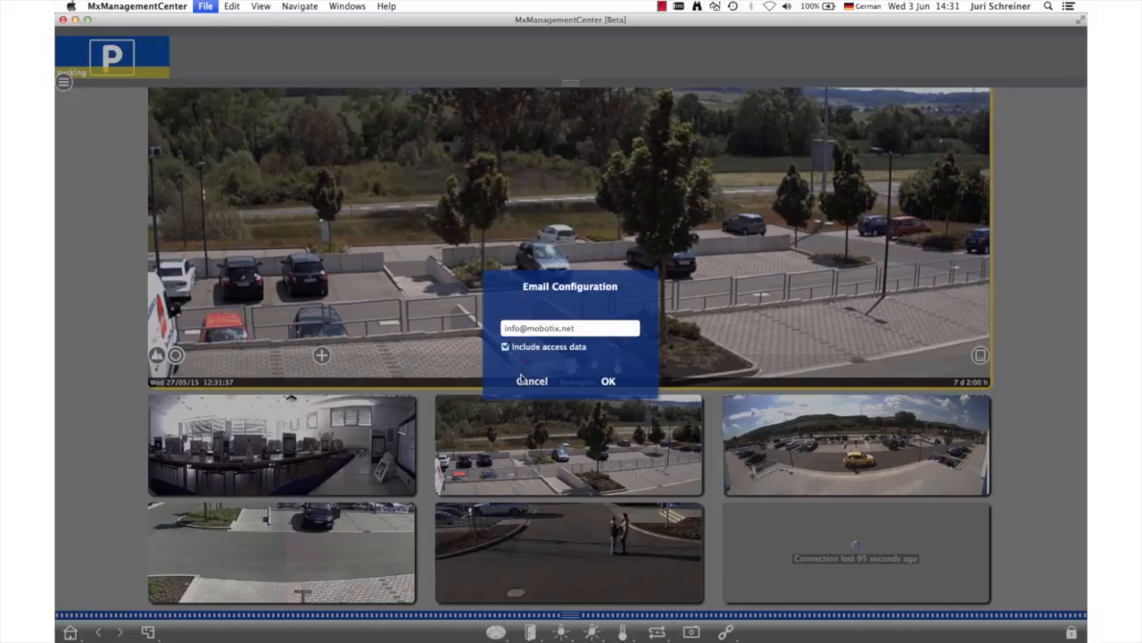
{"action": "left_click", "coordinate": [530, 381]}
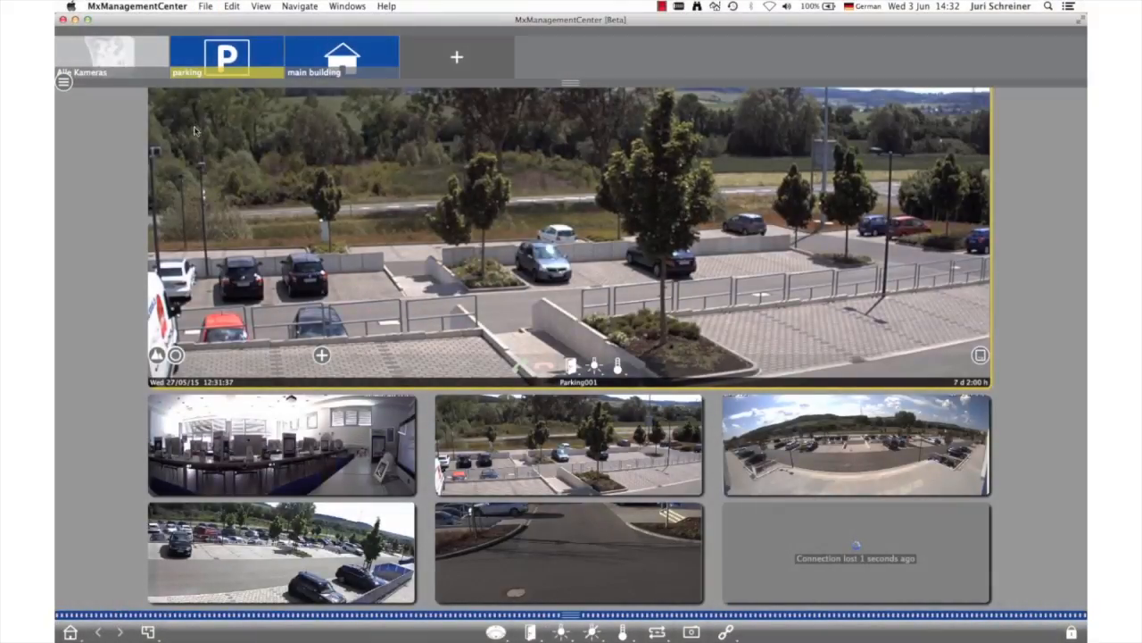
Review the preferences for General, Data Volume, Audio, Snapshots and Monitoring, including the available automatic snapshot modes
{"action": "left_click", "coordinate": [139, 7]}
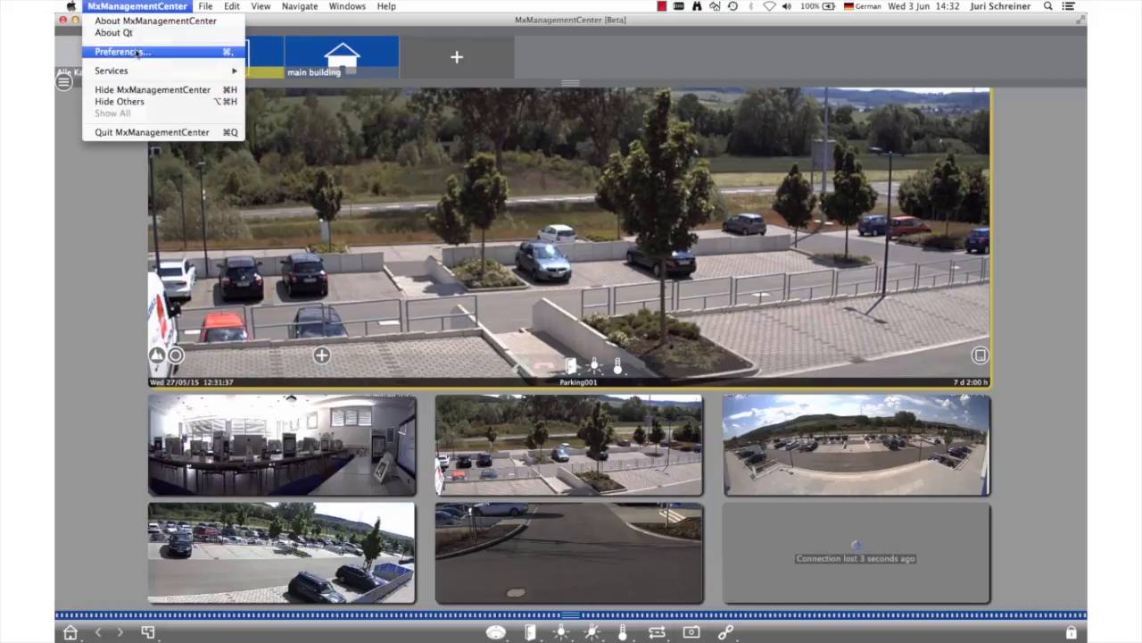
{"action": "left_click", "coordinate": [137, 50]}
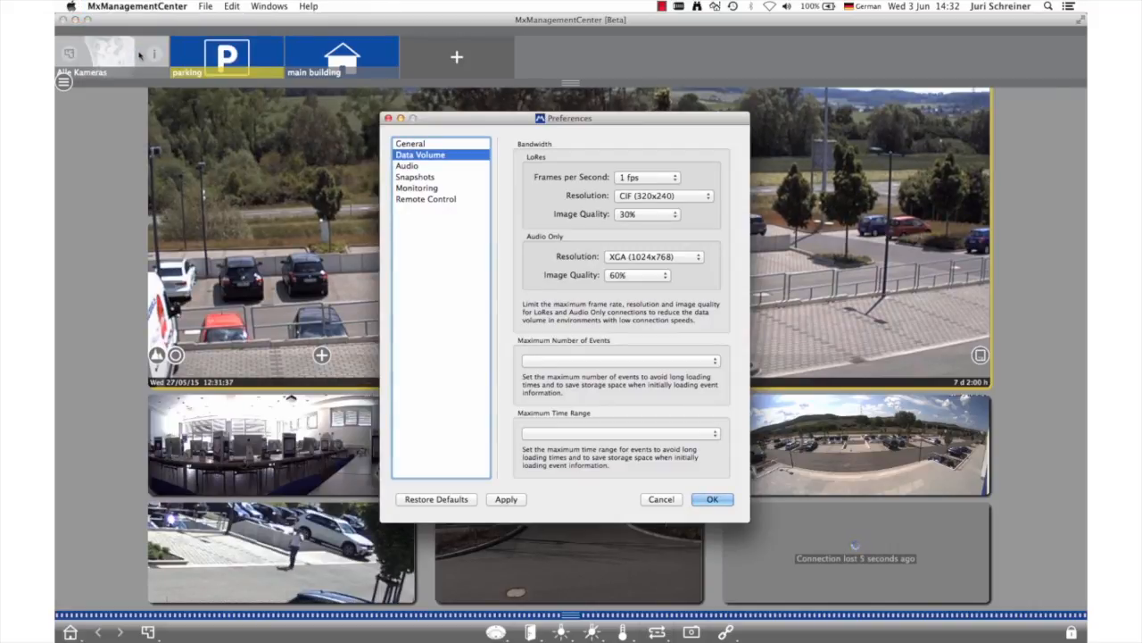
{"action": "left_click", "coordinate": [410, 144]}
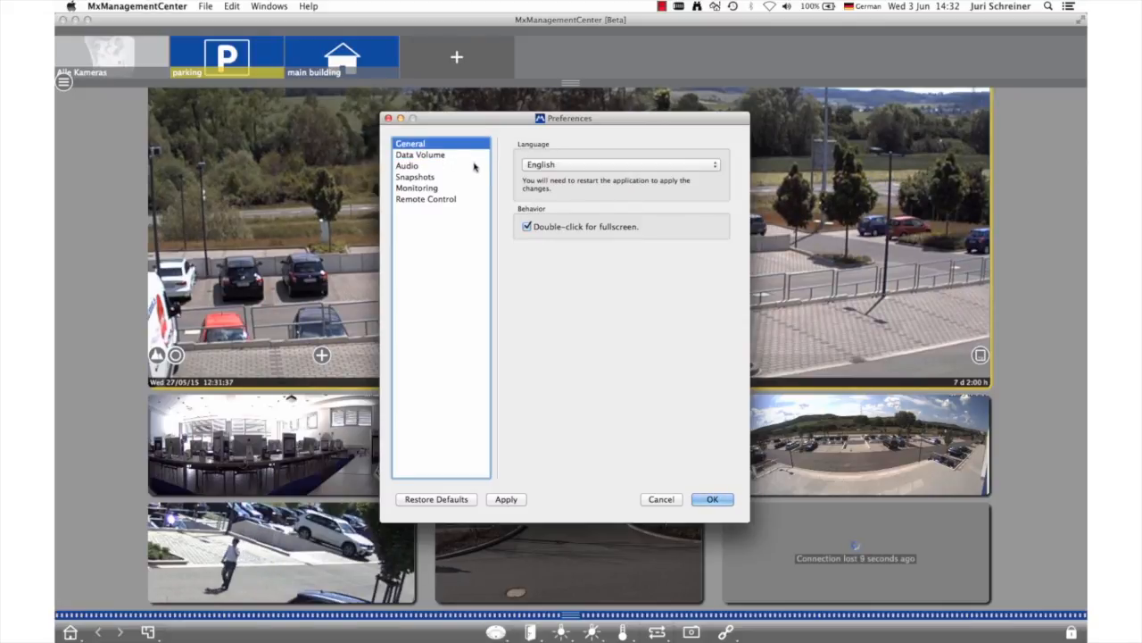
{"action": "left_click", "coordinate": [426, 157]}
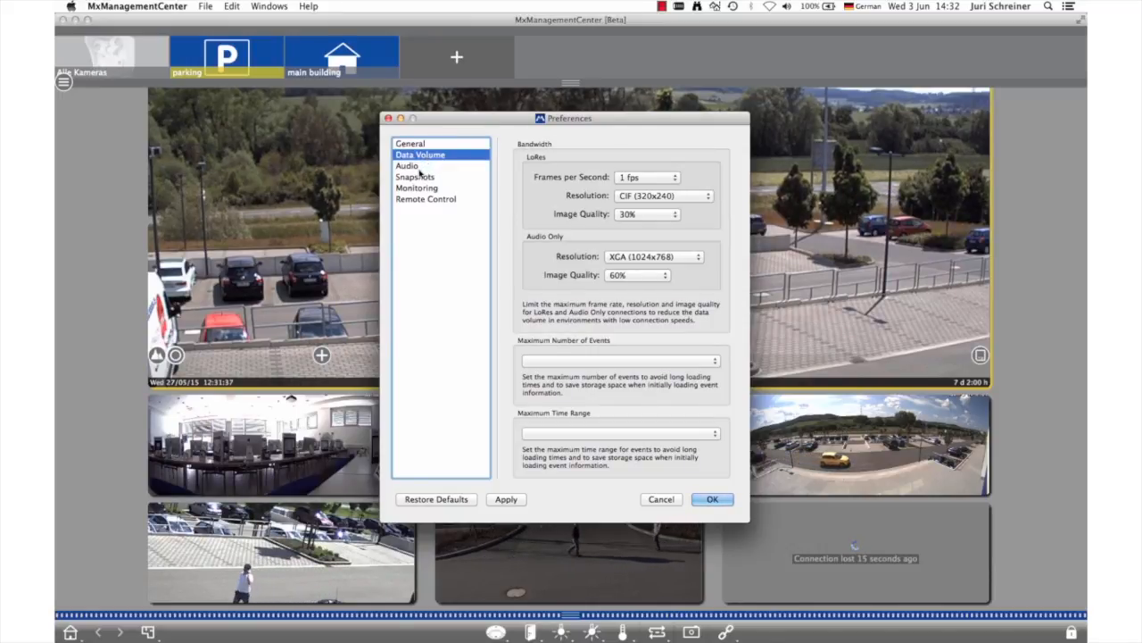
{"action": "left_click", "coordinate": [417, 167]}
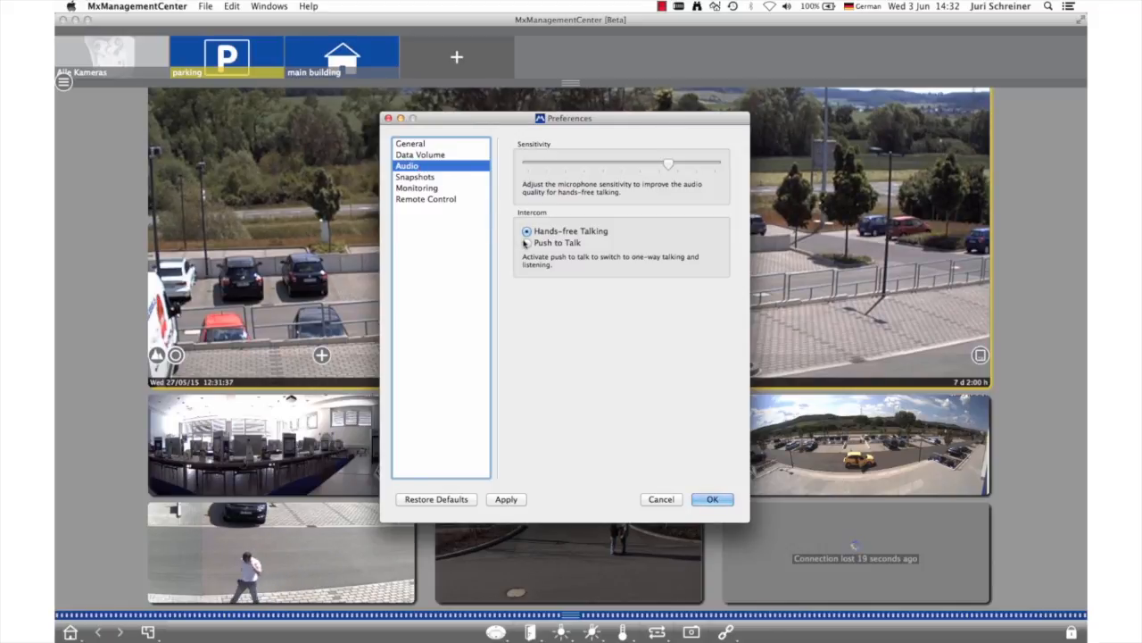
{"action": "left_click", "coordinate": [425, 178]}
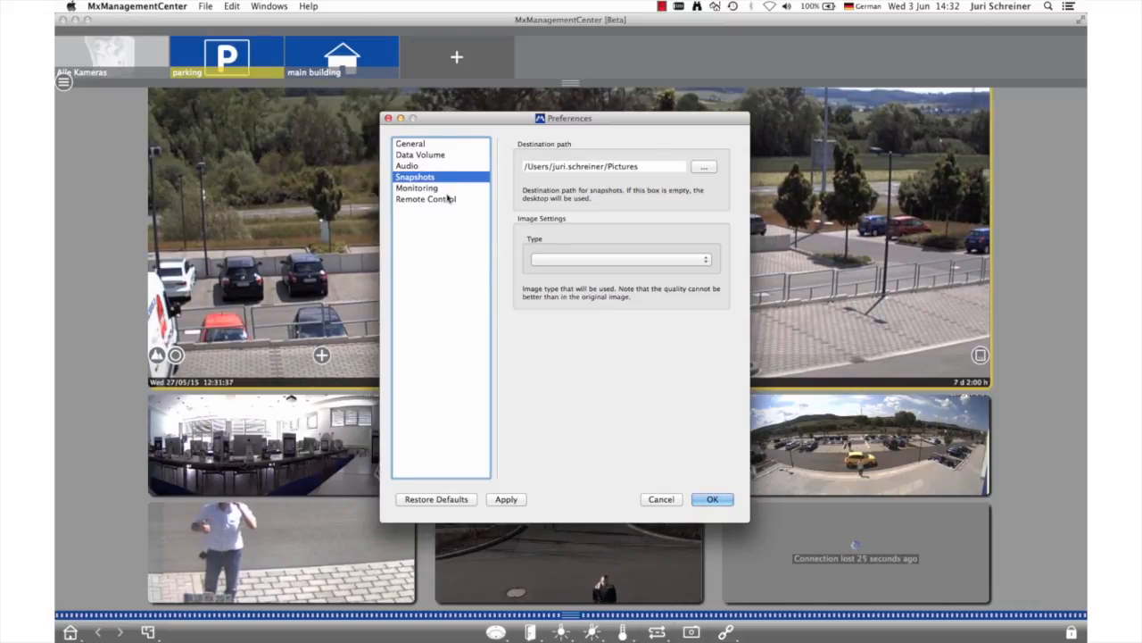
{"action": "left_click", "coordinate": [432, 190]}
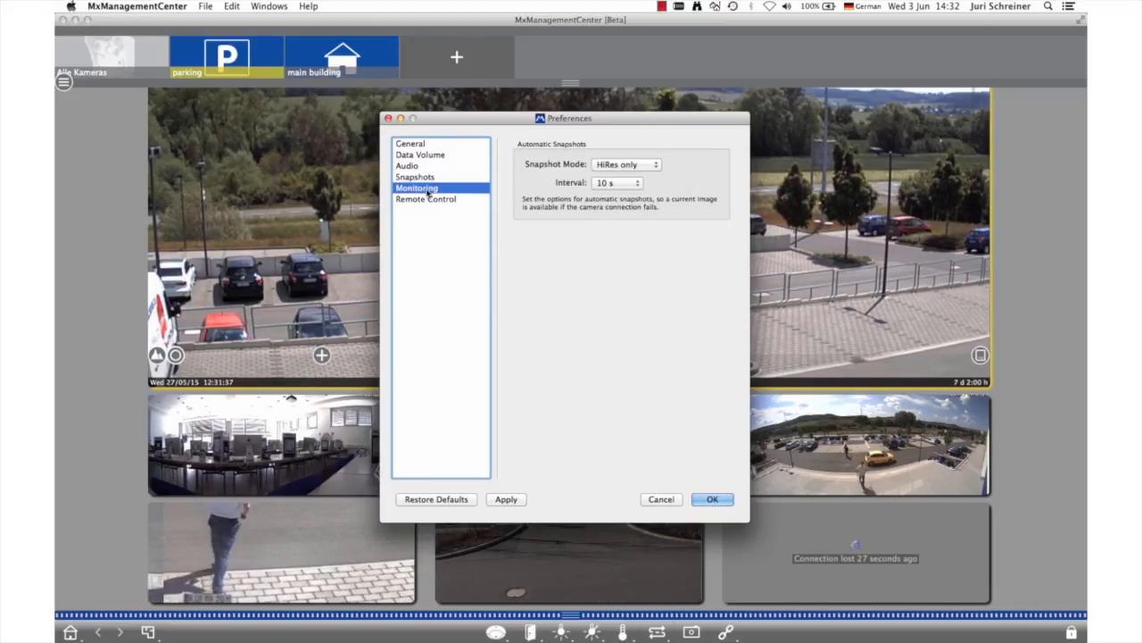
{"action": "left_click", "coordinate": [625, 164]}
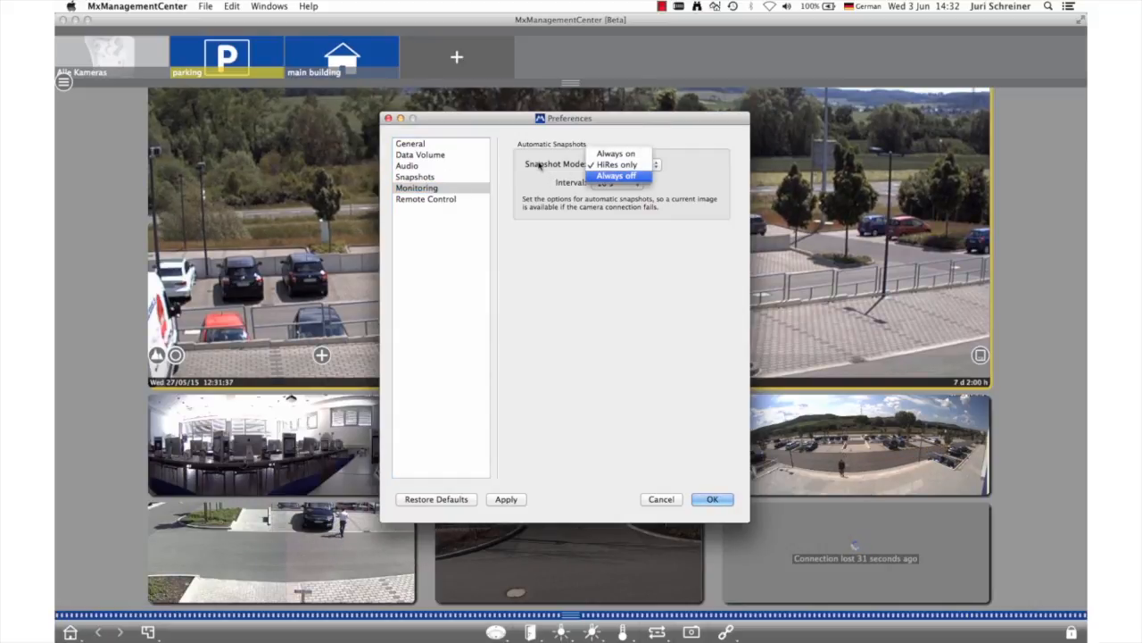
{"action": "left_click", "coordinate": [502, 183]}
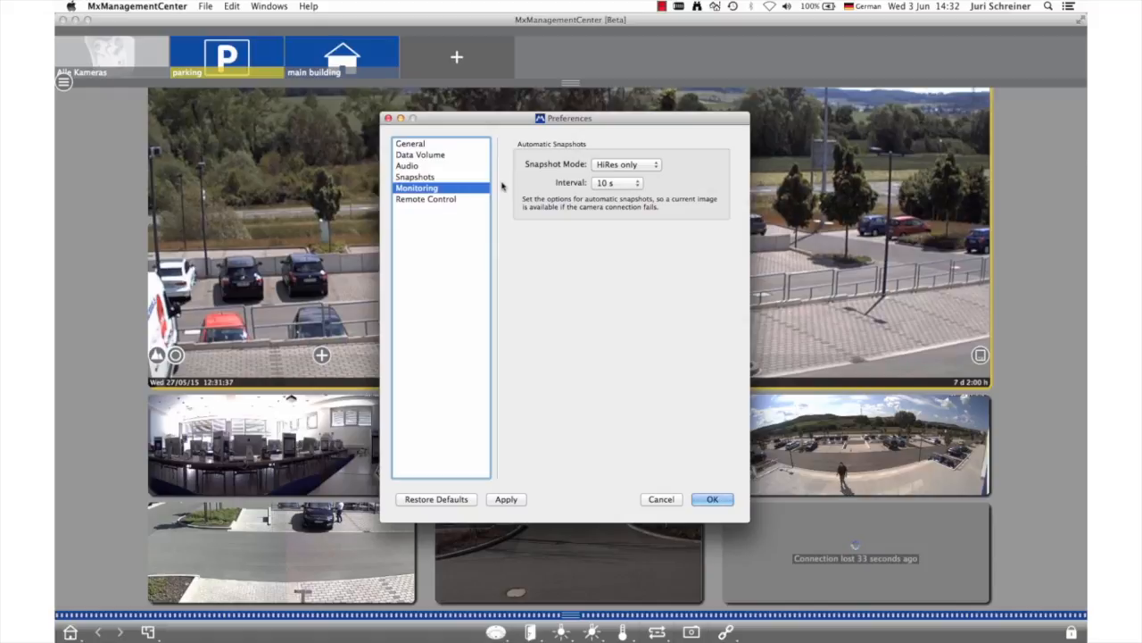
Examine the Remote Control preferences by briefly enabling the remote control option, disable it again, and close the preferences
{"action": "left_click", "coordinate": [426, 200]}
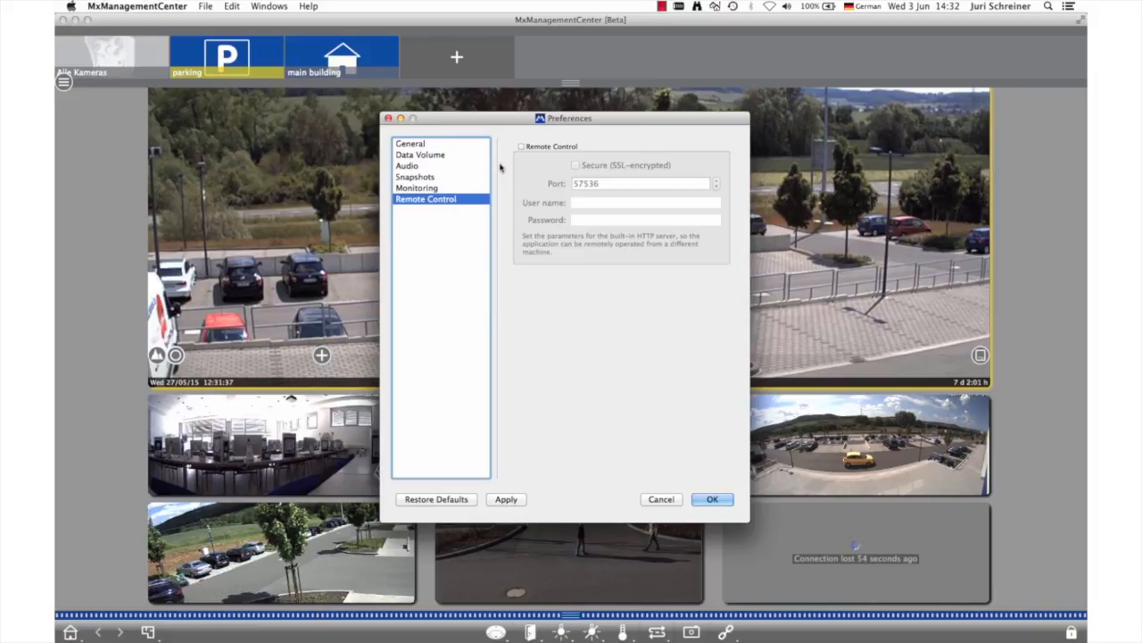
{"action": "left_click", "coordinate": [521, 146]}
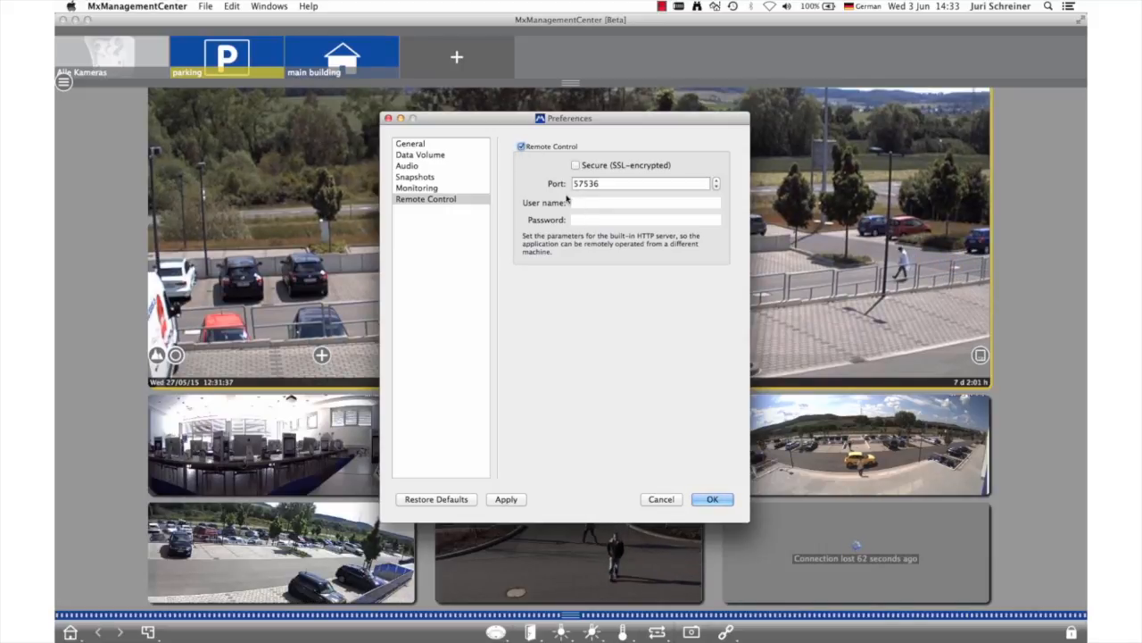
{"action": "left_click", "coordinate": [522, 148]}
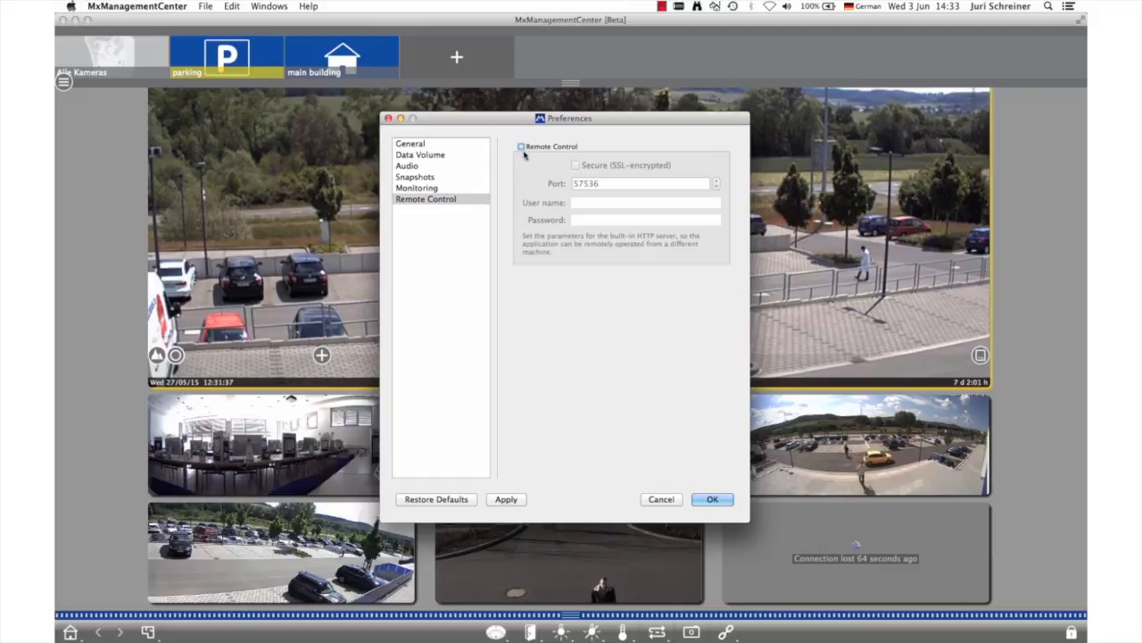
{"action": "left_click", "coordinate": [721, 501]}
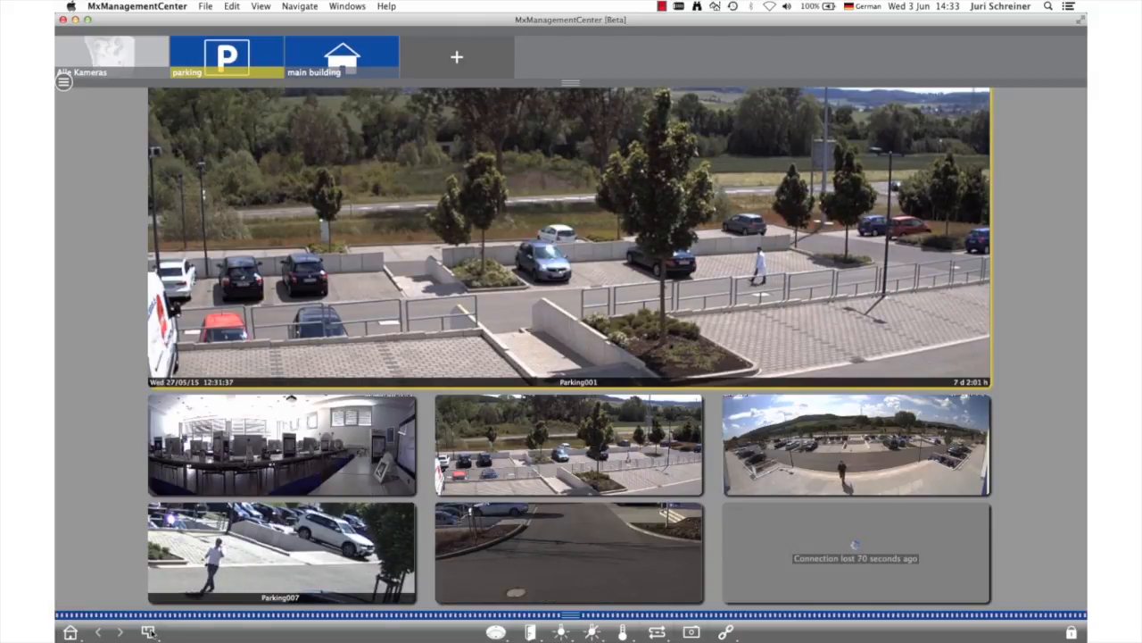
Open the device maintenance functions of the parking group, start a device backup and cancel it at the name prompt
{"action": "left_click", "coordinate": [148, 631]}
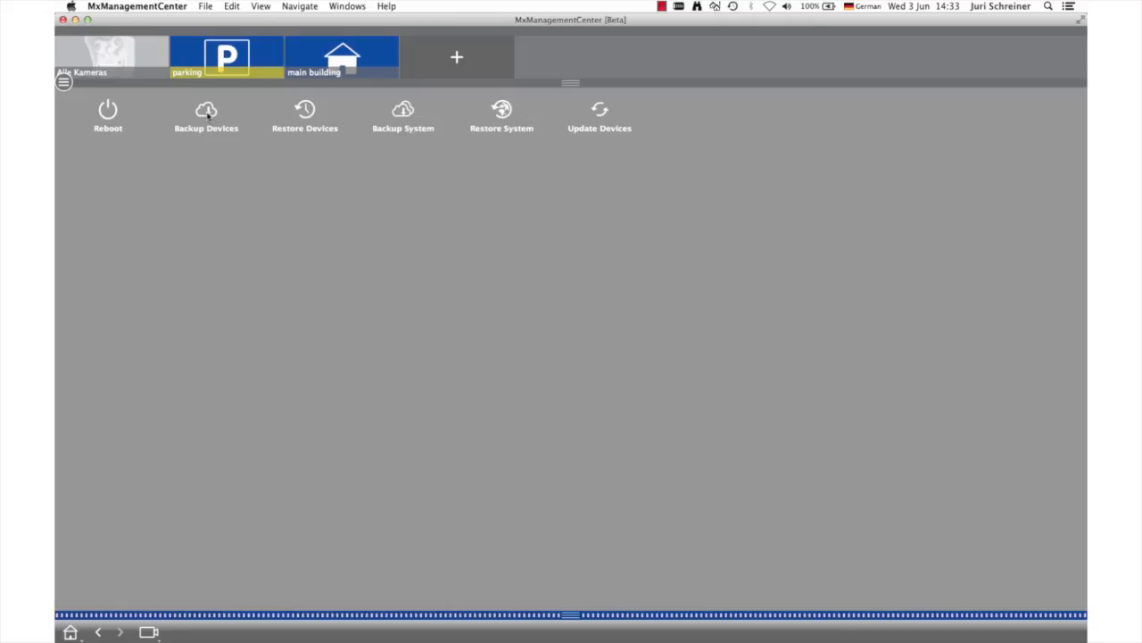
{"action": "left_click", "coordinate": [207, 112]}
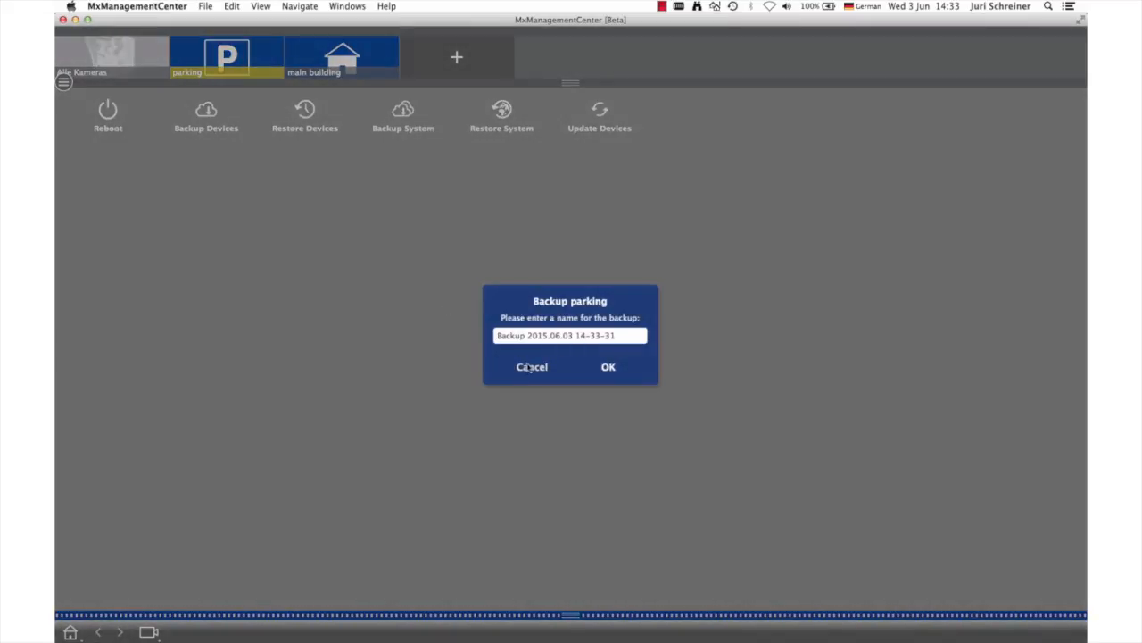
{"action": "left_click", "coordinate": [532, 367]}
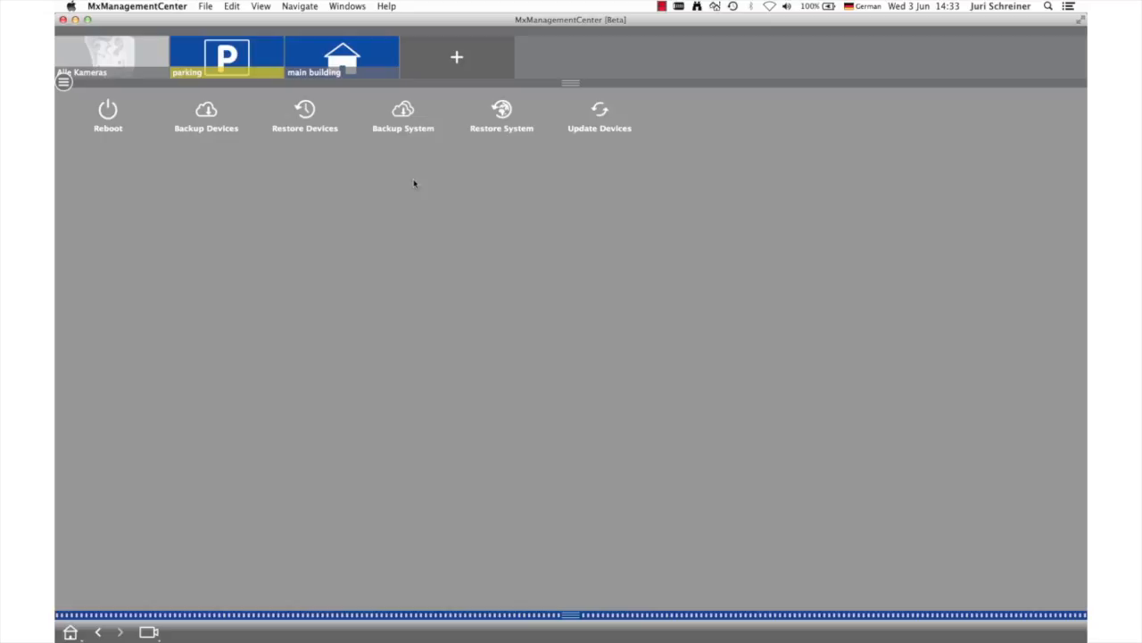